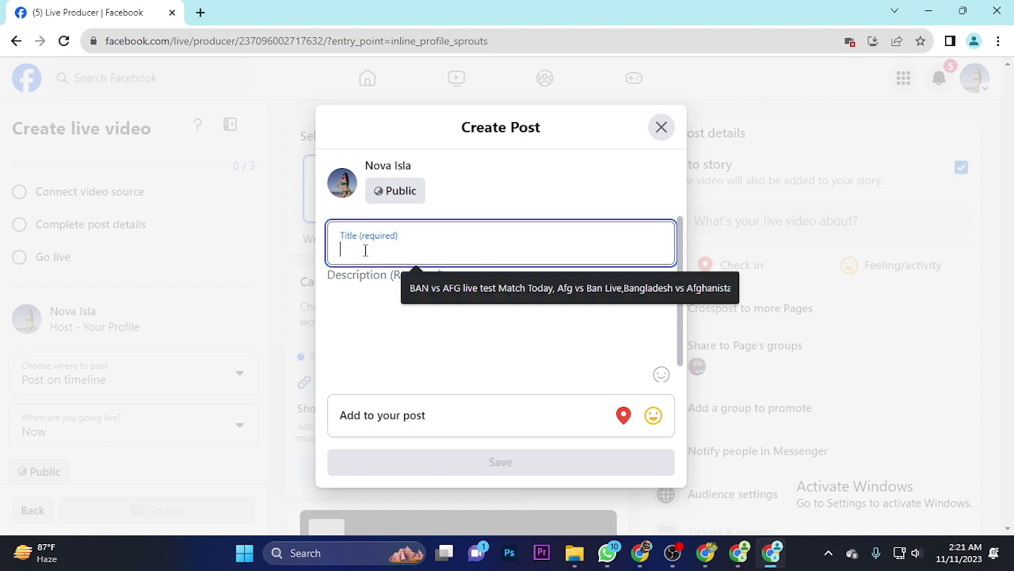
Enter "test live" as both the title and the description of the live video post and save it.
type("test li")
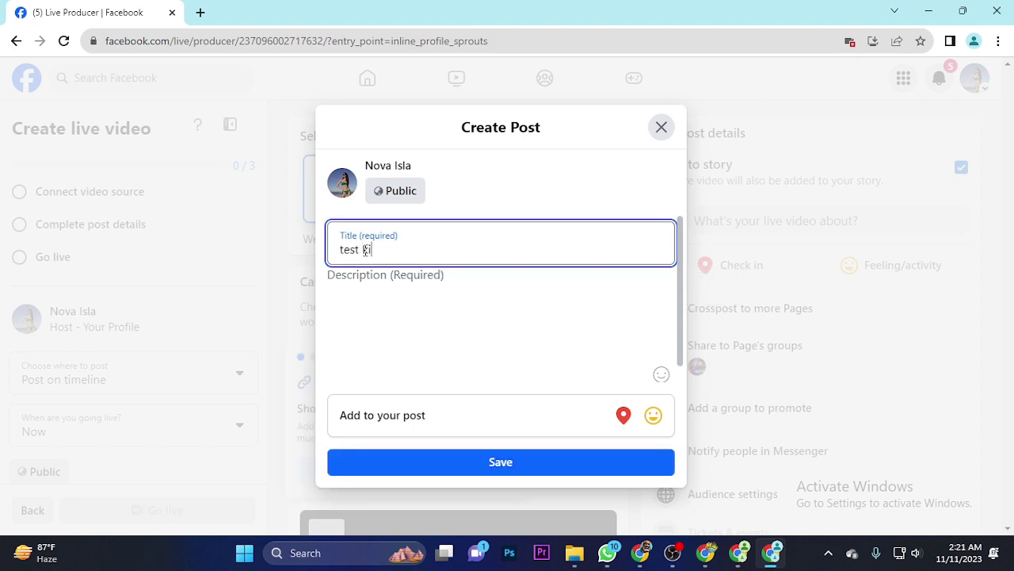
type("ve")
triple_click(366, 250)
key("ctrl+c")
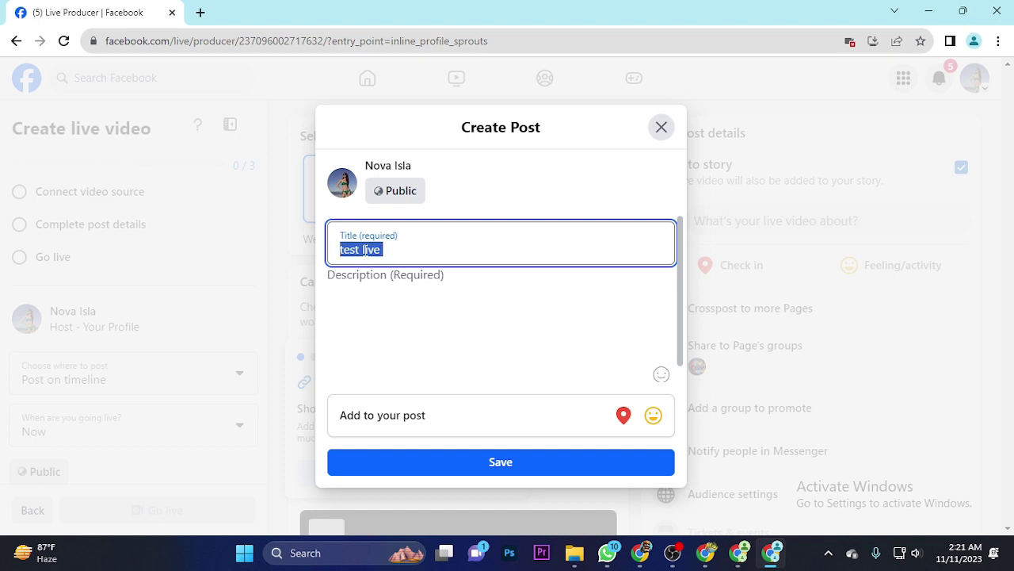
left_click(393, 326)
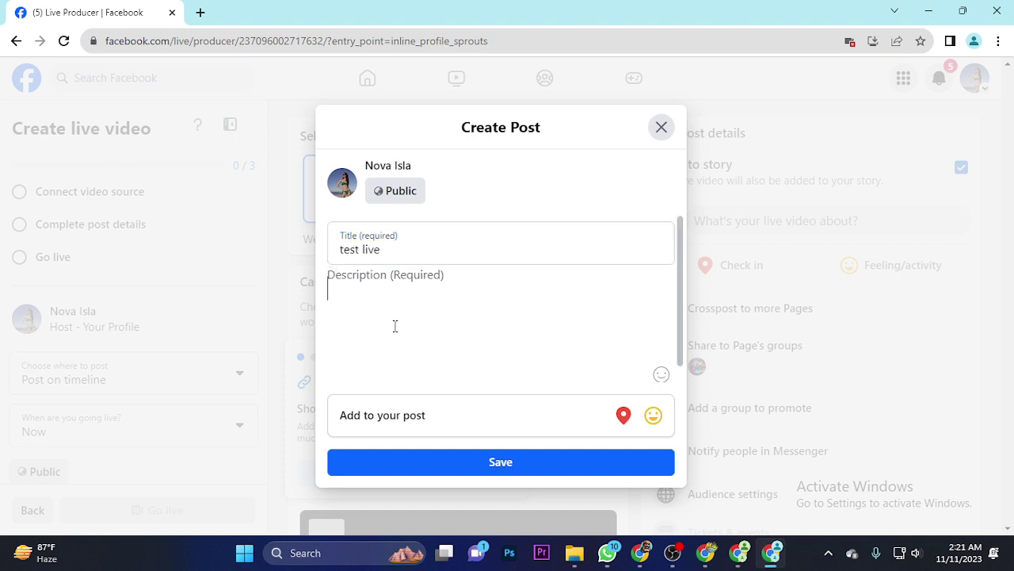
key("ctrl+v")
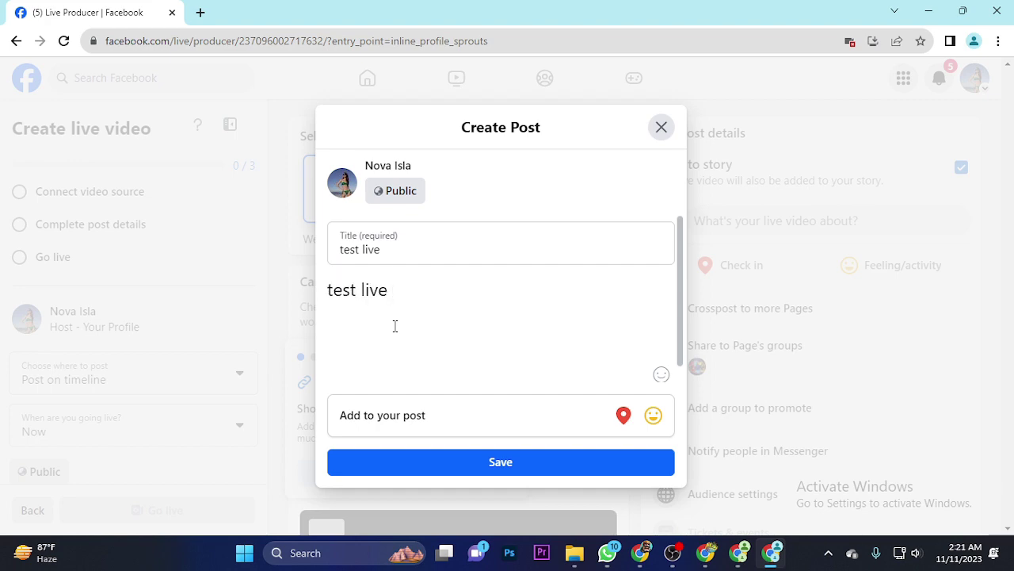
left_click(528, 451)
Add the All Cricket Update group as the group to promote and dismiss the tips that cover the page.
scroll(602, 328, "down", 3)
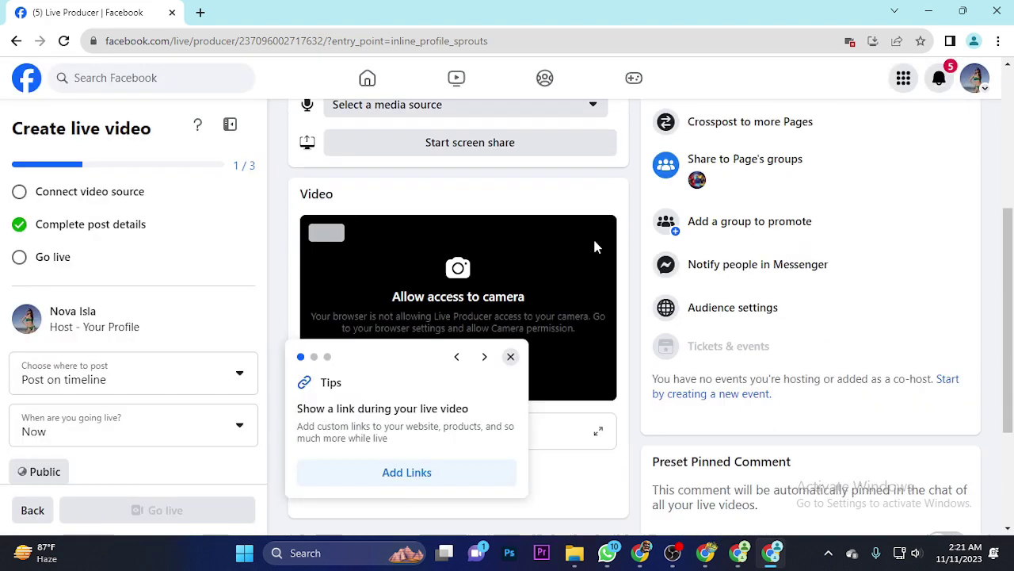
left_click(510, 356)
scroll(630, 224, "up", 2)
scroll(690, 351, "down", 2)
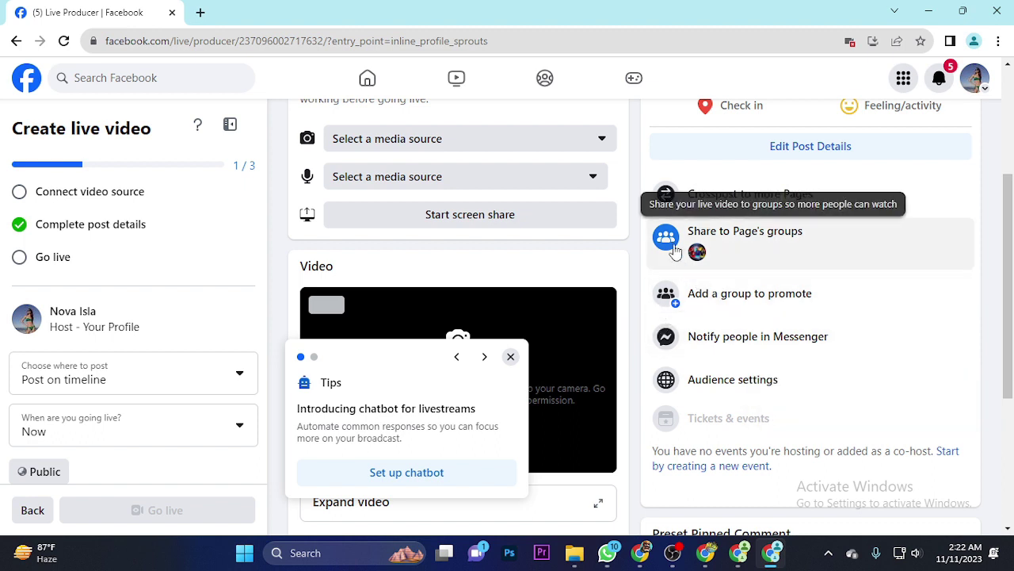
left_click(674, 298)
left_click(668, 233)
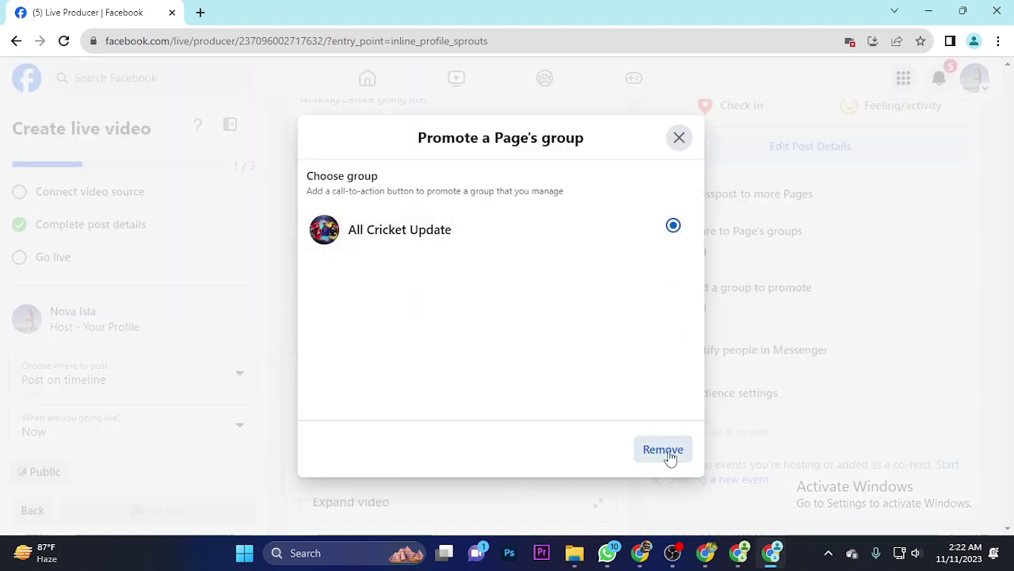
left_click(672, 148)
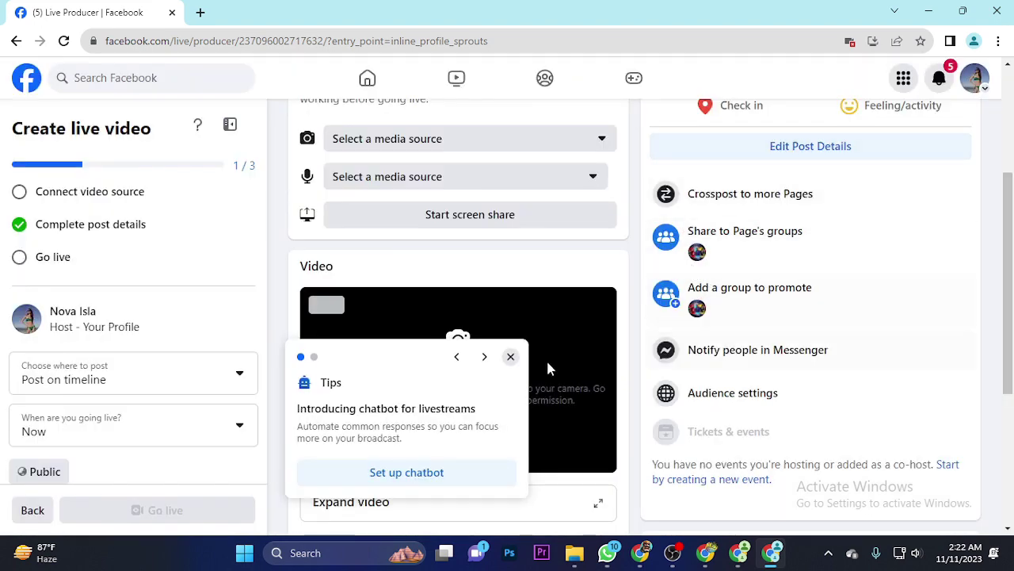
left_click(511, 355)
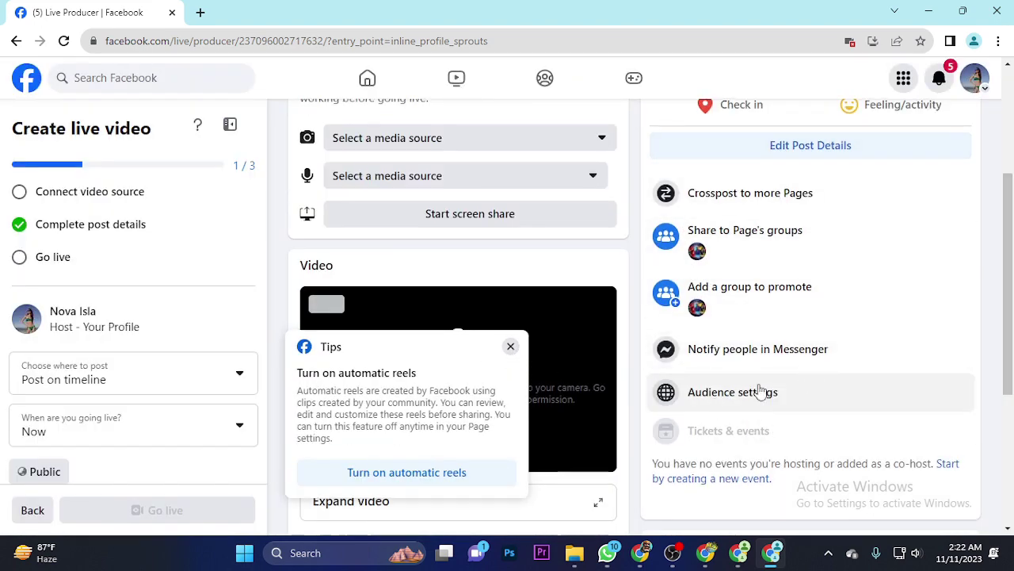
Turn on Restrict selected locations in the audience settings and add Mumbai (city), Maharashtra, India.
scroll(766, 340, "down", 1)
left_click(696, 330)
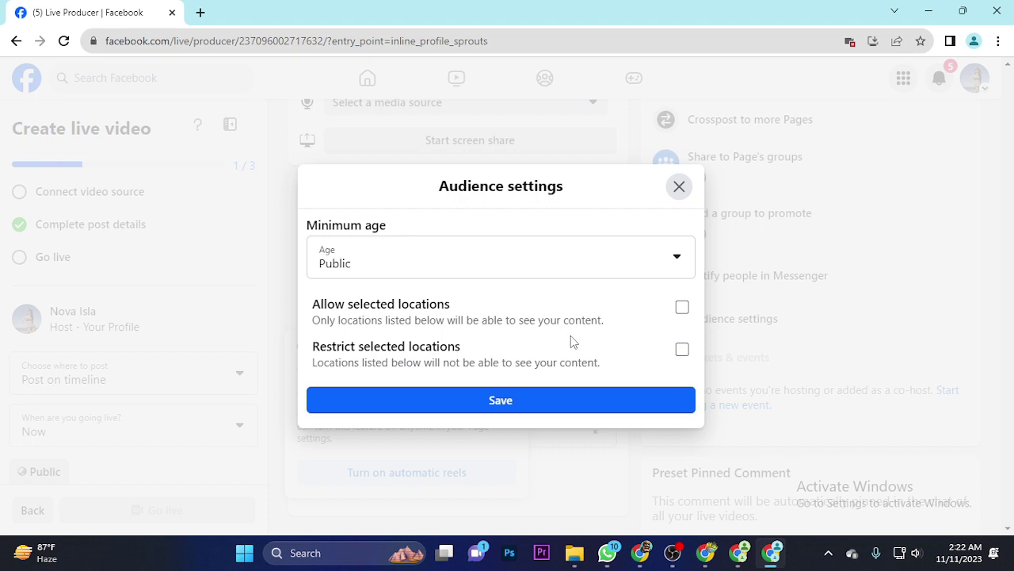
left_click(685, 351)
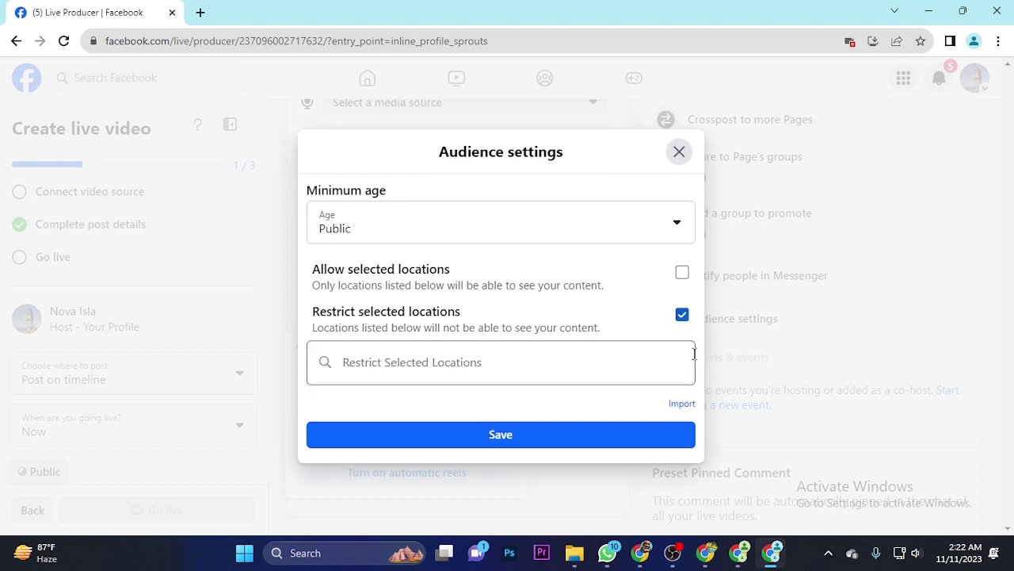
left_click(373, 350)
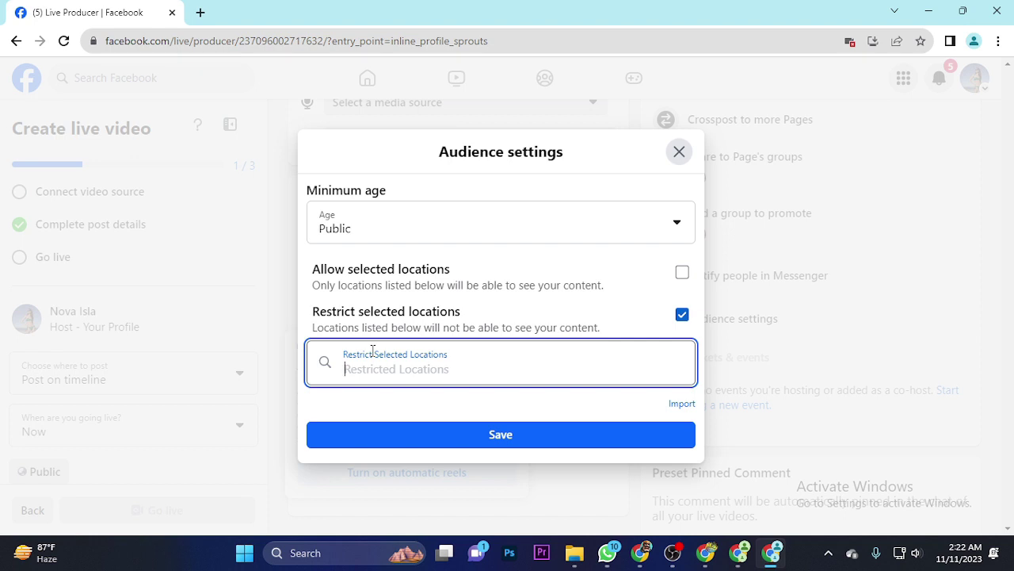
type("mu")
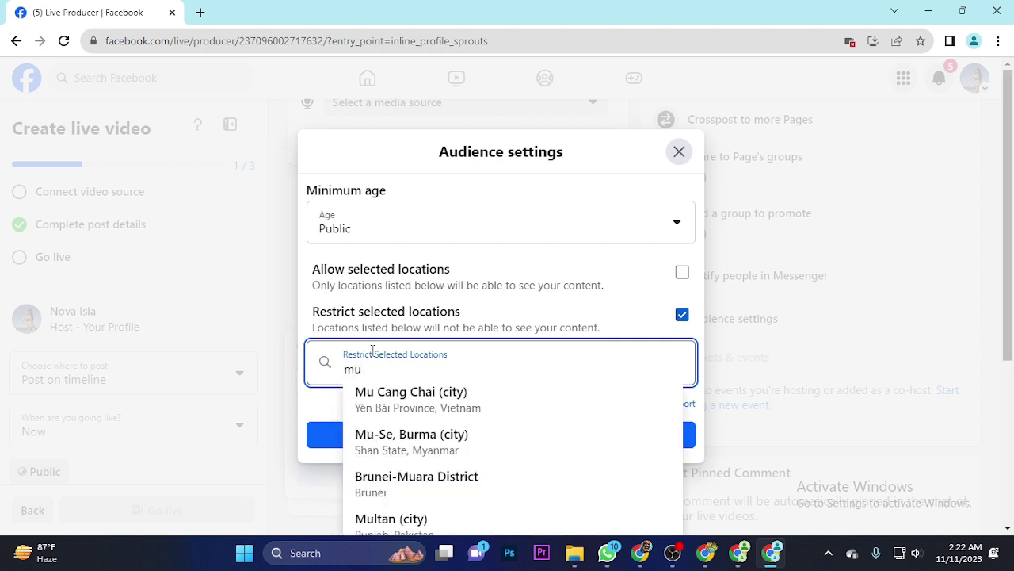
type("mbai")
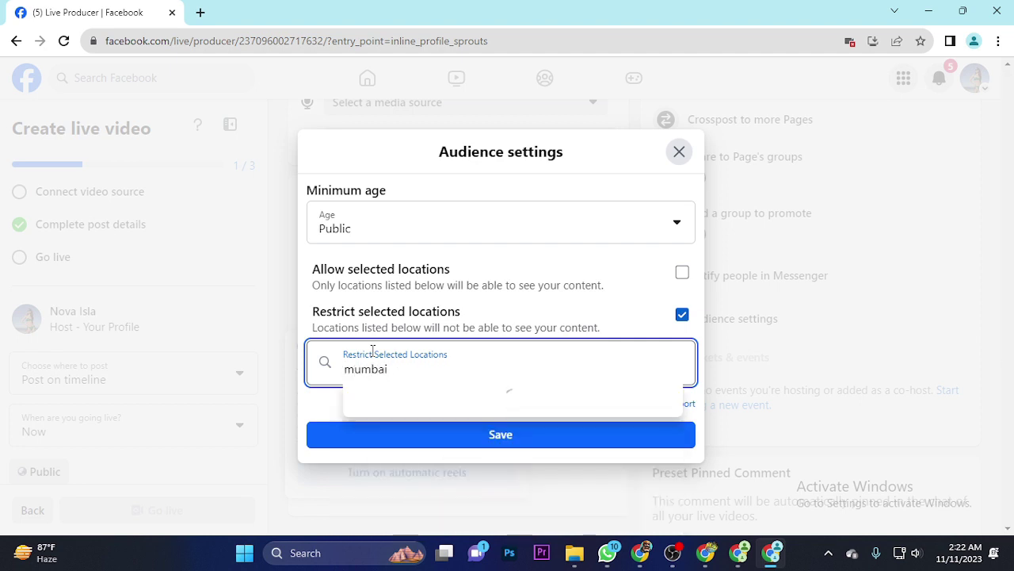
left_click(393, 391)
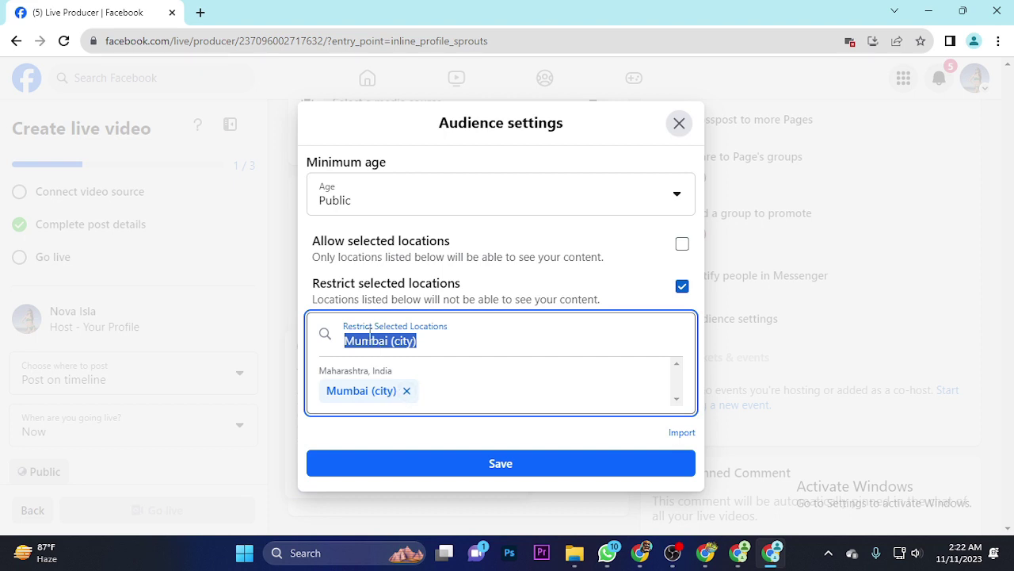
Add Delhi, India to the restricted locations and save the audience settings.
type("de")
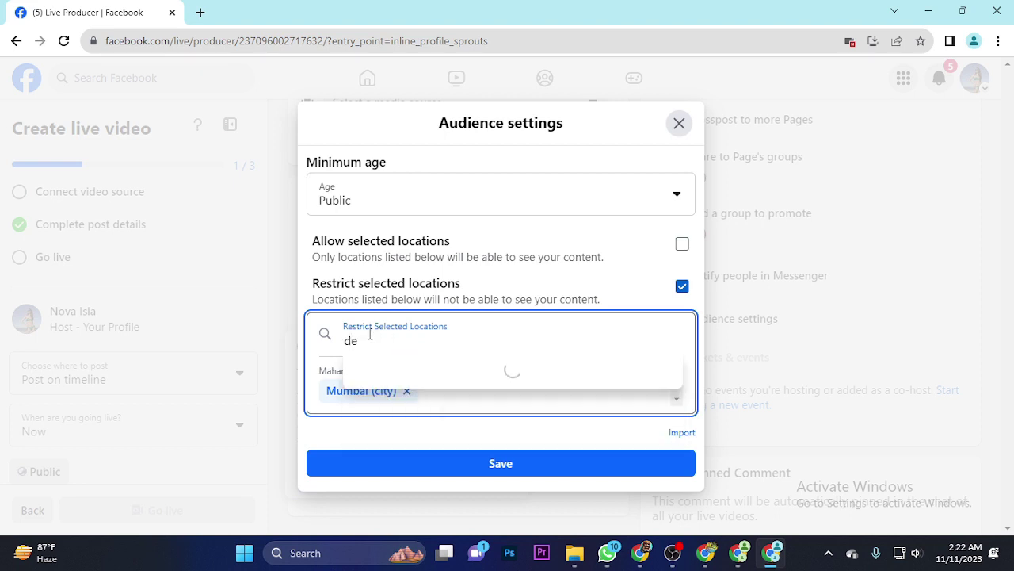
type("lji")
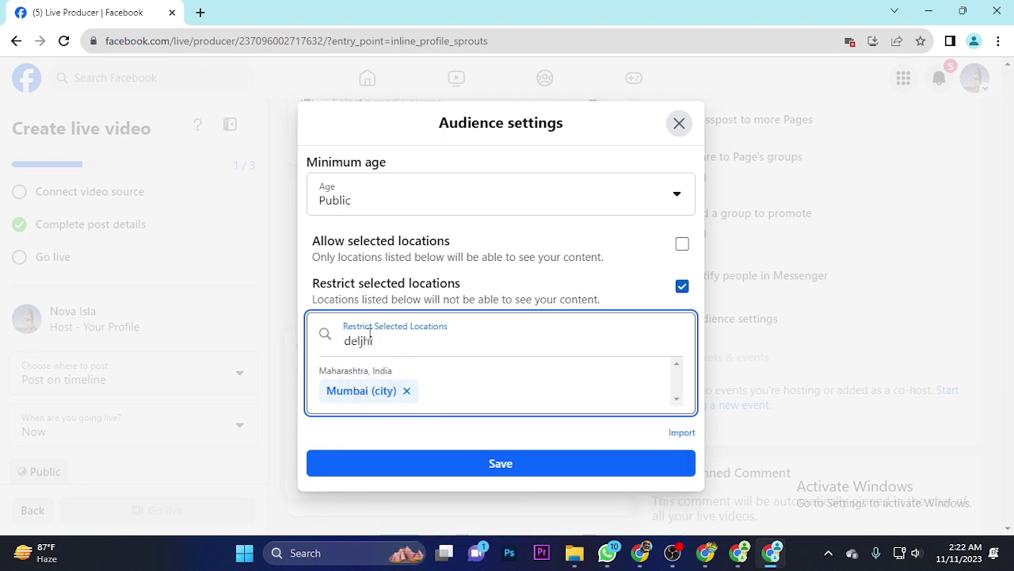
key("BackSpace")
key("BackSpace")
type("hi")
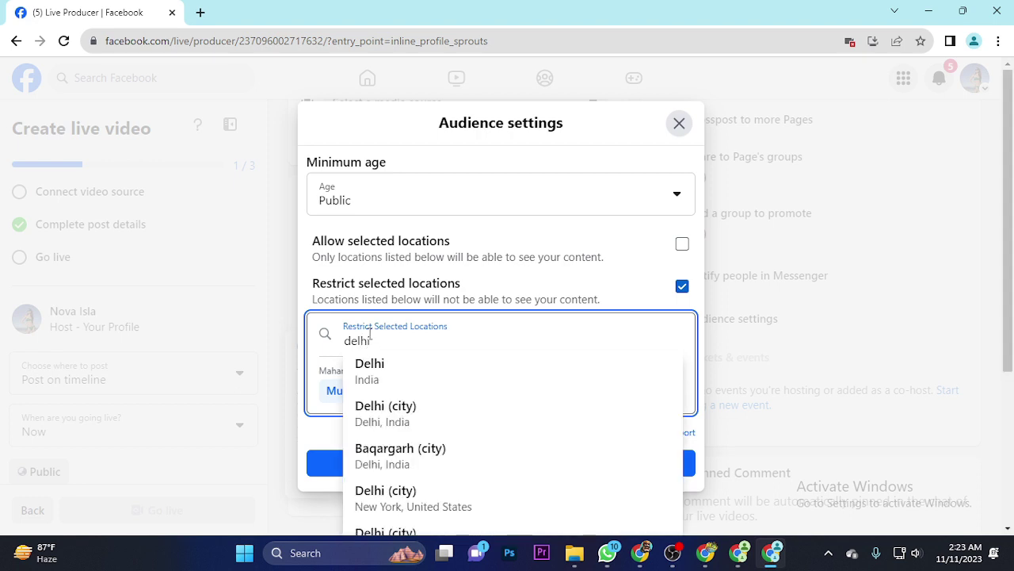
left_click(387, 372)
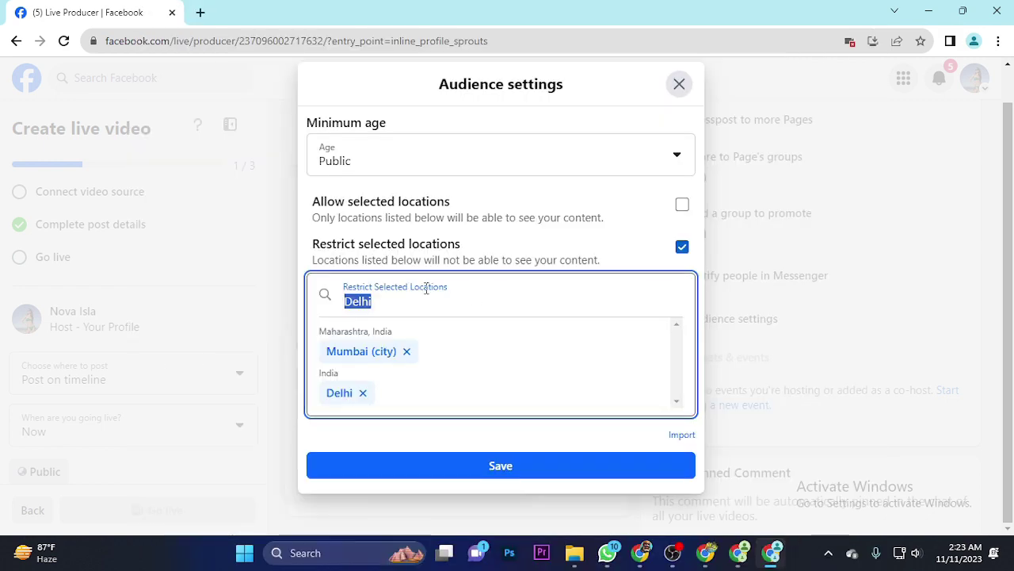
left_click(517, 469)
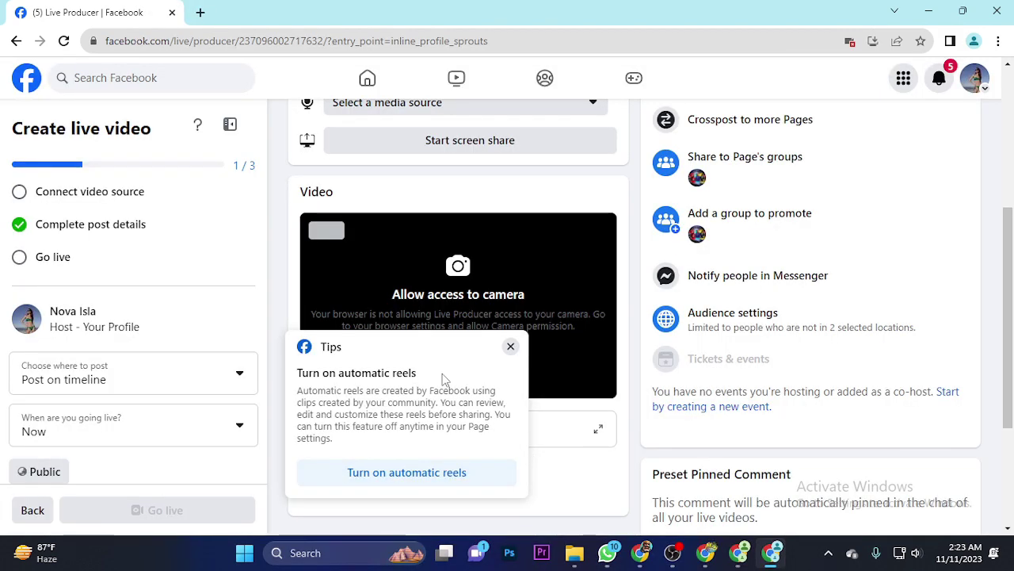
Dismiss the automatic reels tip, choose Streaming software as the video source and copy the stream key.
left_click(510, 346)
scroll(817, 413, "down", 3)
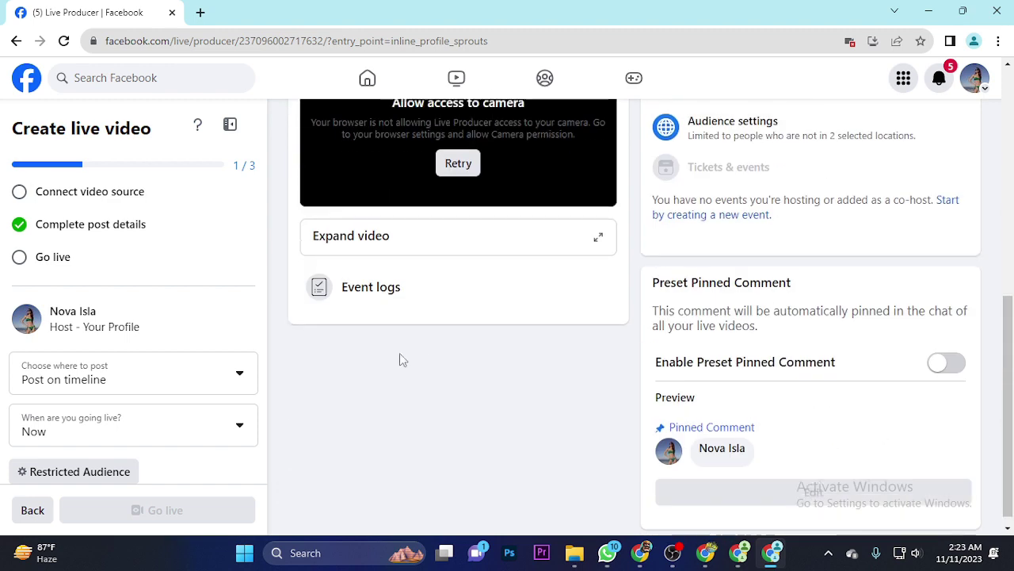
scroll(400, 353, "up", 5)
left_click(527, 208)
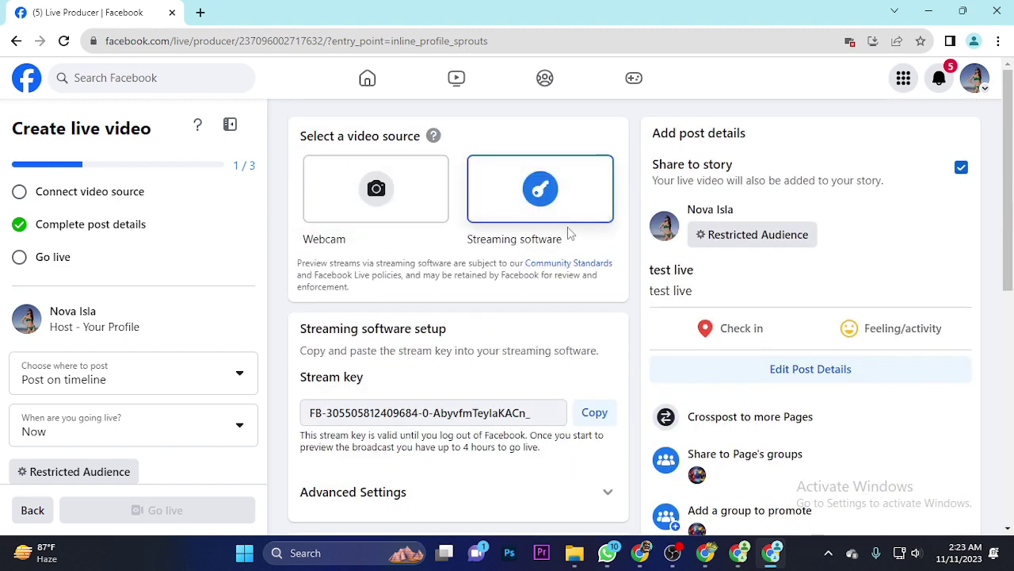
scroll(428, 325, "down", 2)
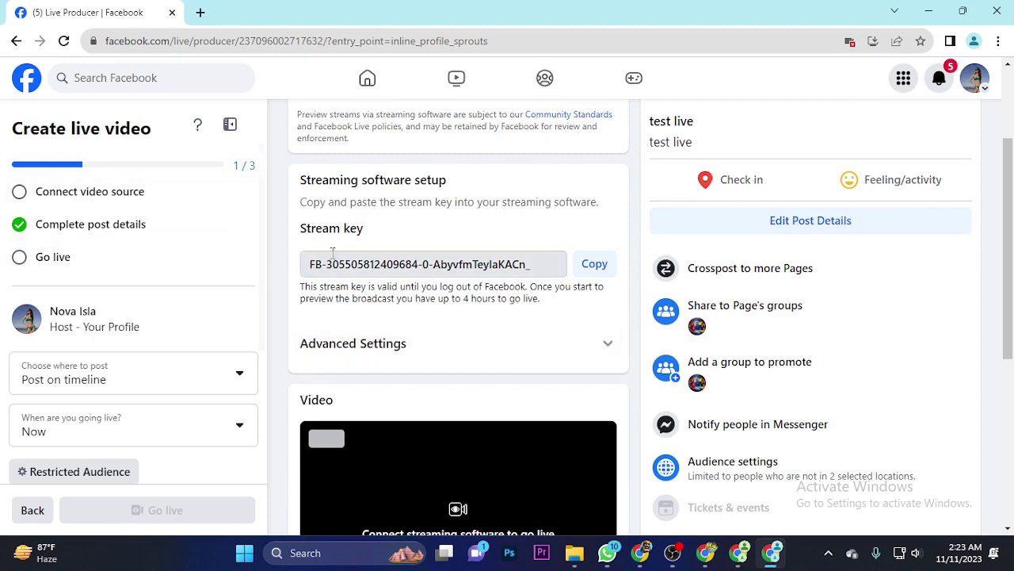
left_click(608, 268)
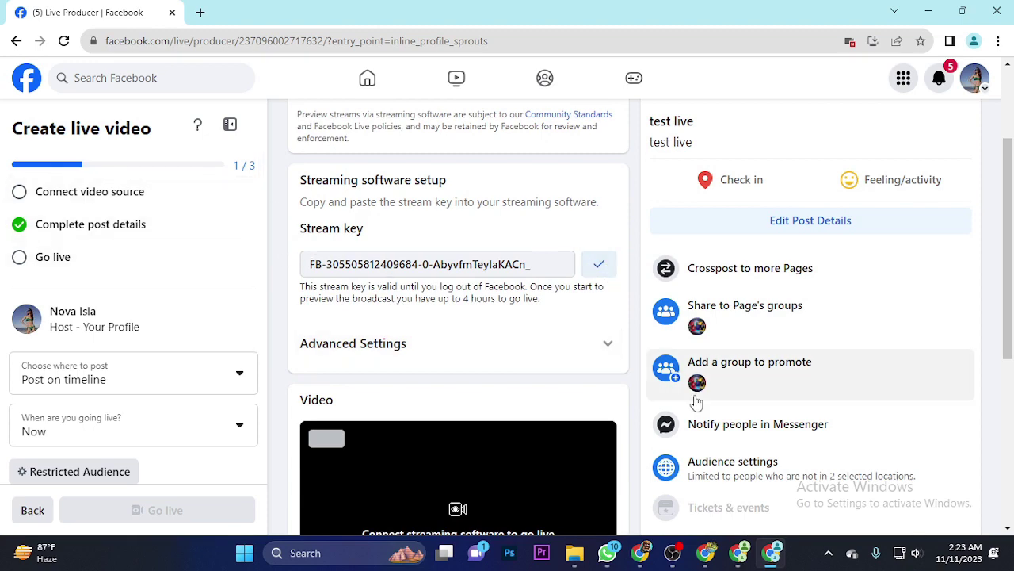
Switch to OBS, replace the stream key in the Facebook Live stream settings with the copied one and save the settings.
left_click(672, 552)
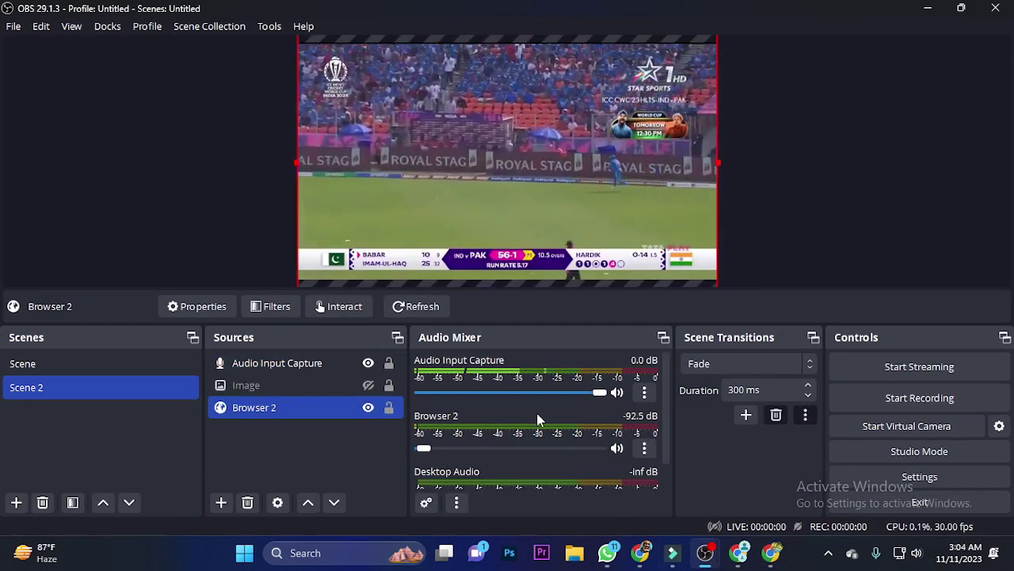
left_click(915, 476)
left_click(261, 76)
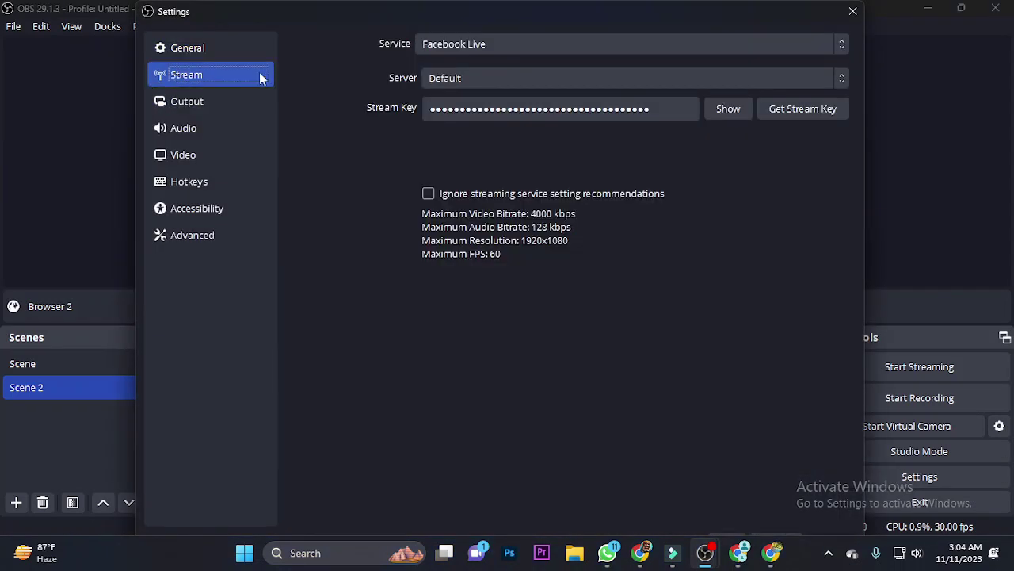
double_click(462, 113)
right_click(462, 113)
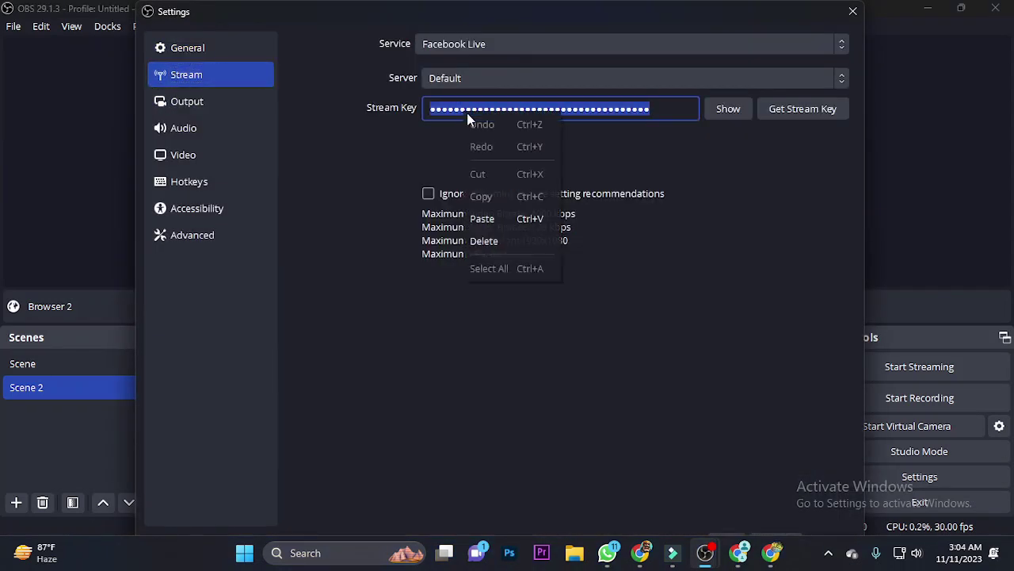
left_click(507, 215)
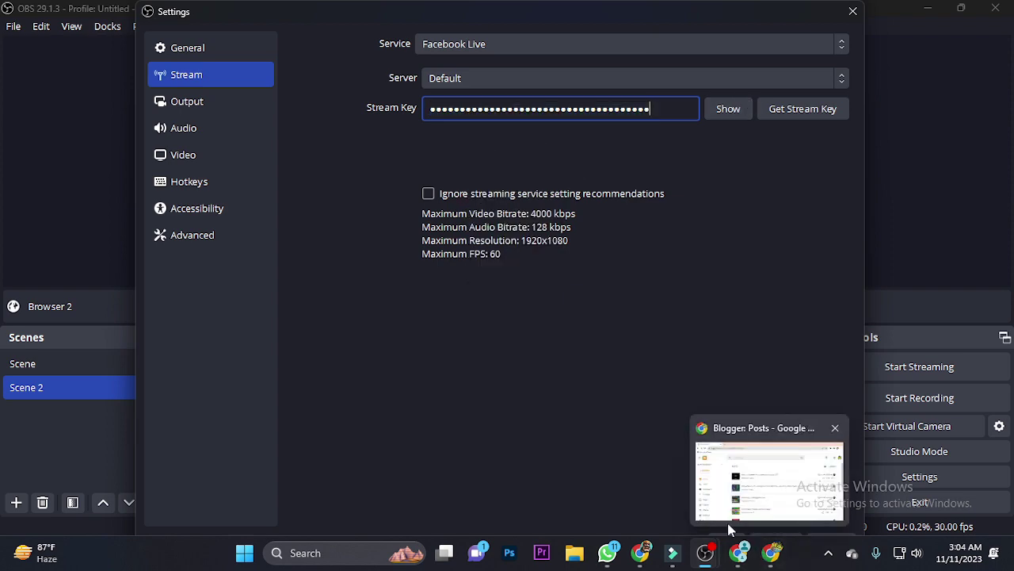
left_click(729, 545)
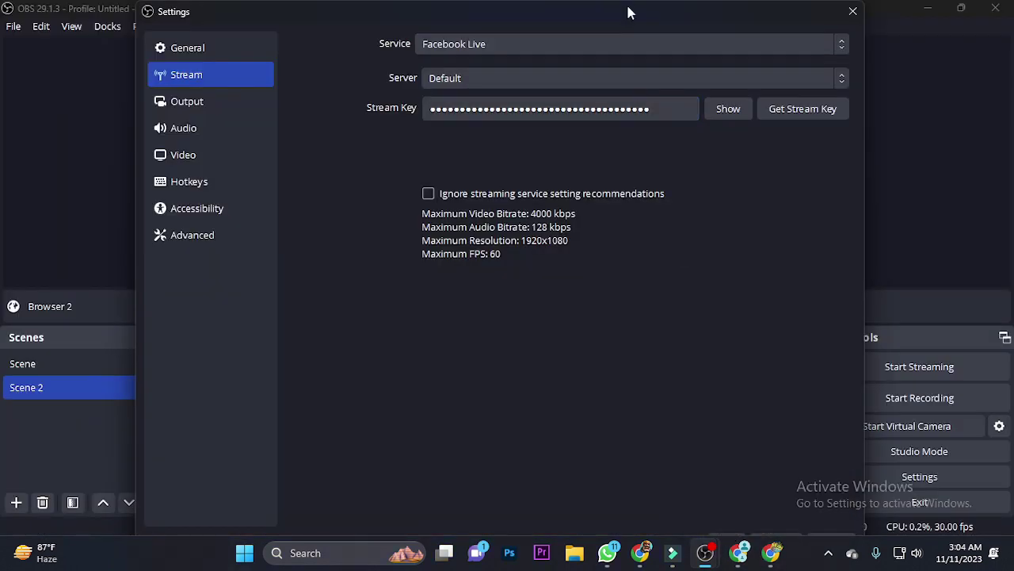
left_click_drag(627, 11, 573, 49)
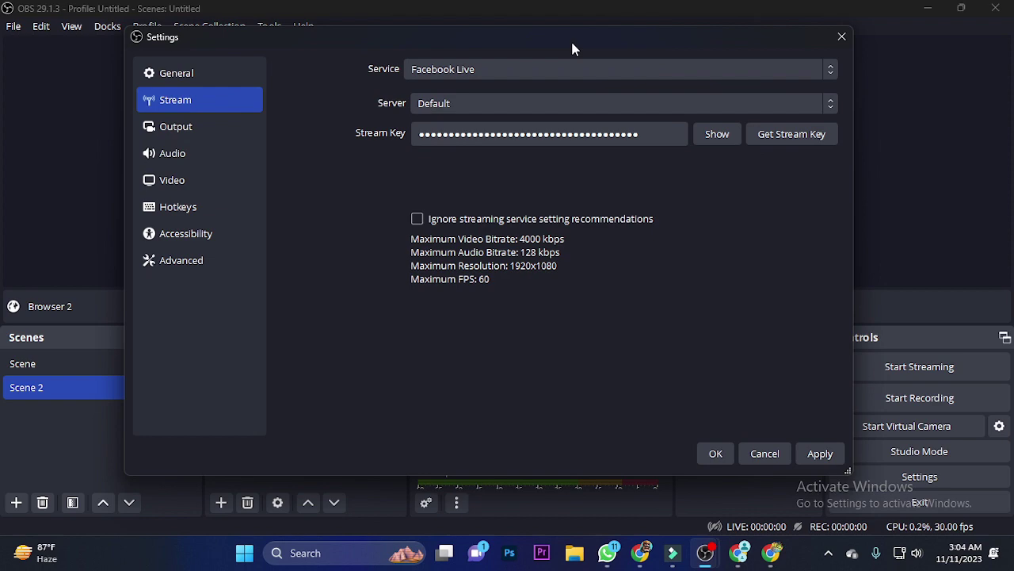
left_click(716, 452)
Start streaming from OBS and return to Facebook Live Producer to check the incoming video preview.
left_click(901, 370)
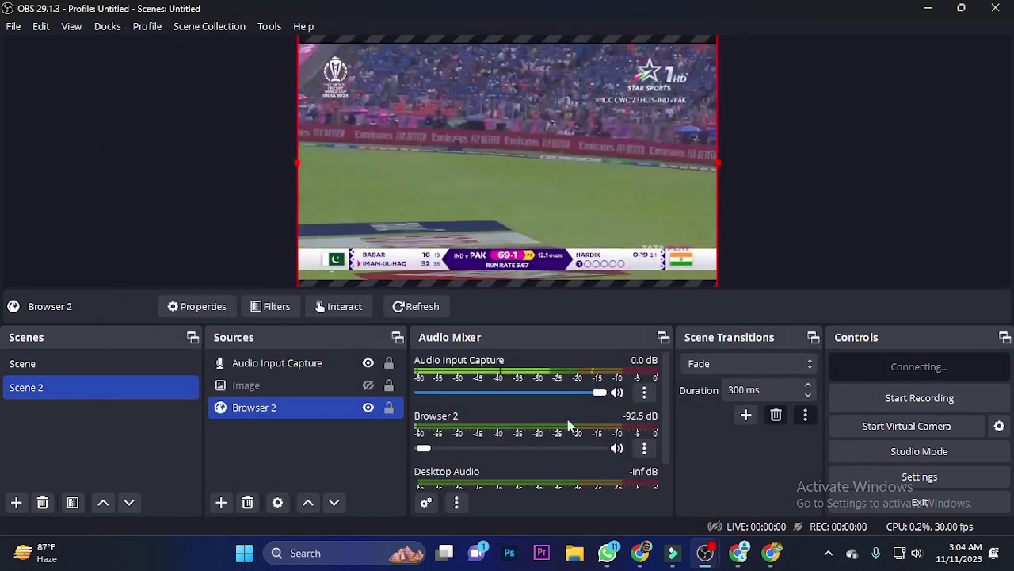
left_click(921, 10)
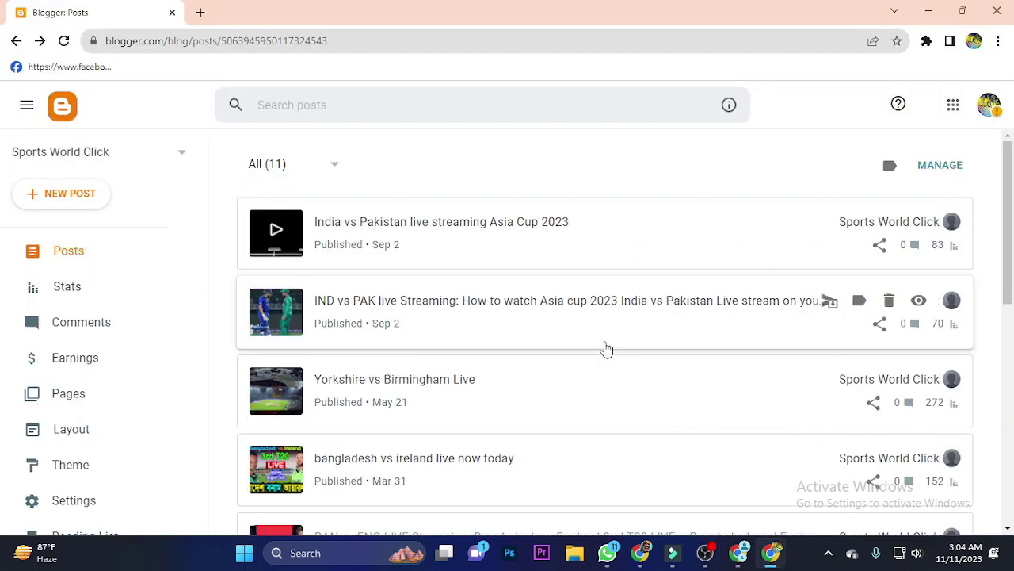
left_click(738, 555)
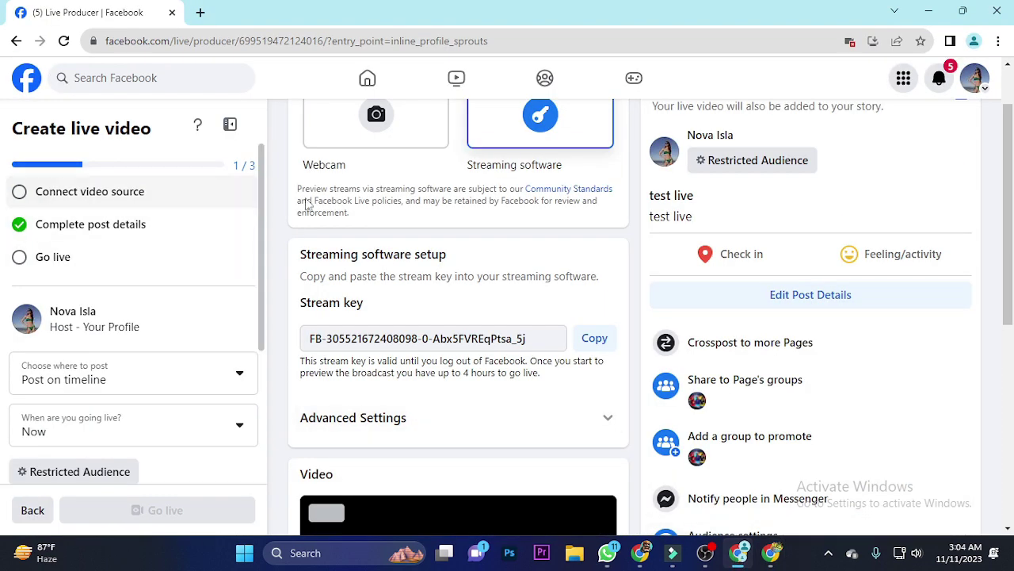
scroll(466, 314, "down", 3)
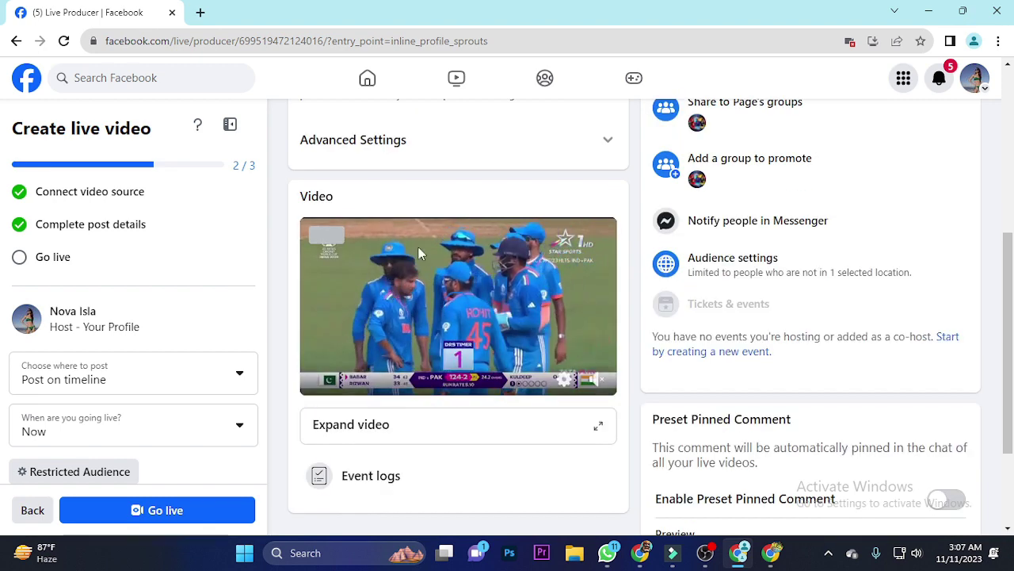
scroll(482, 258, "up", 3)
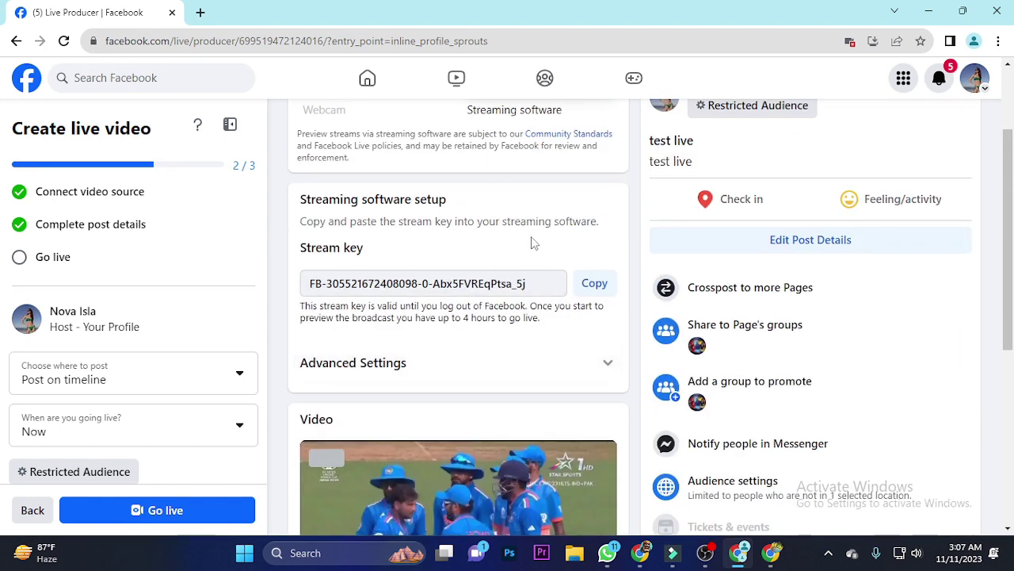
Review the stream setup, post details and incoming video preview in Live Producer.
scroll(531, 244, "down", 2)
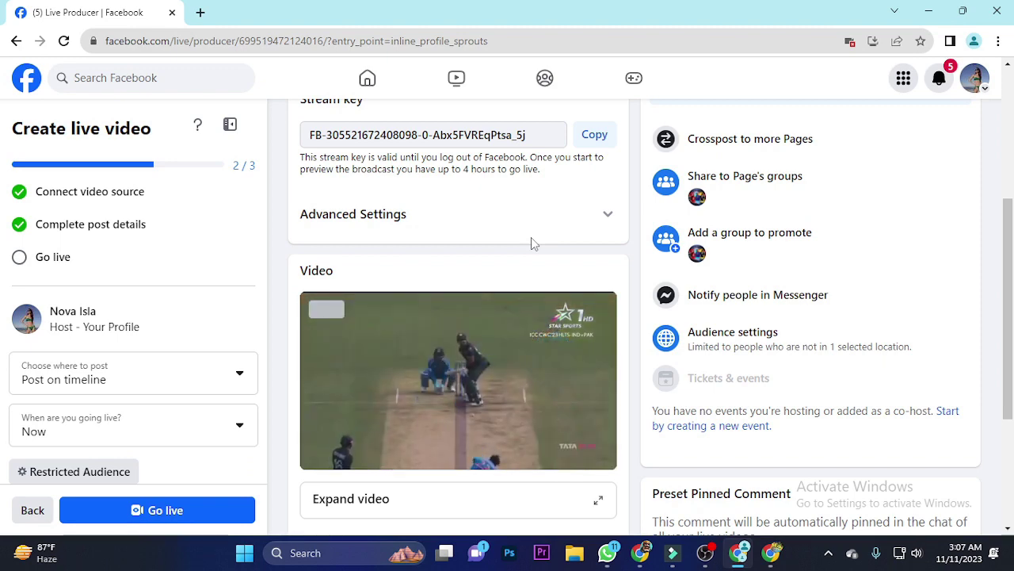
scroll(531, 243, "up", 4)
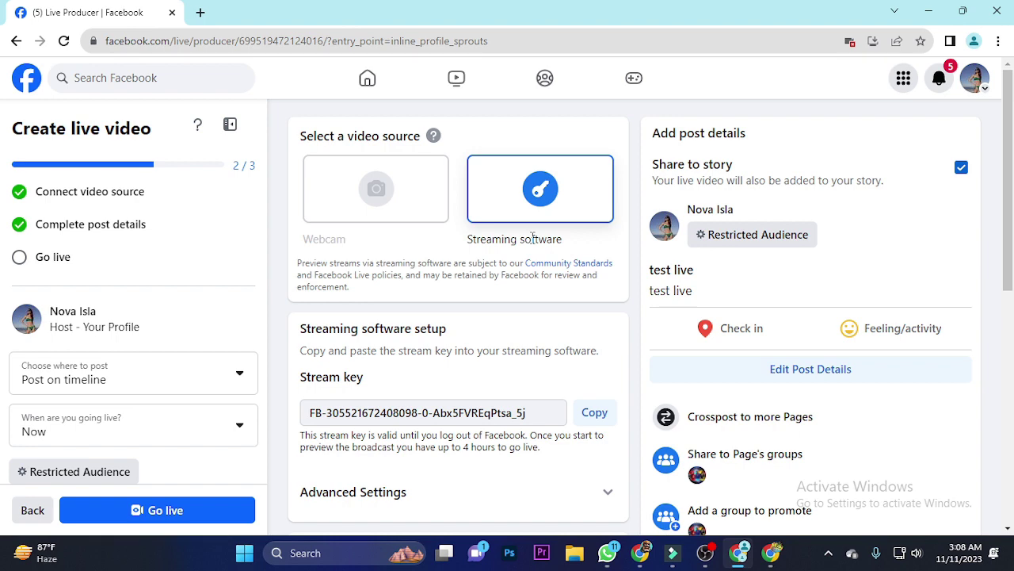
scroll(531, 240, "down", 3)
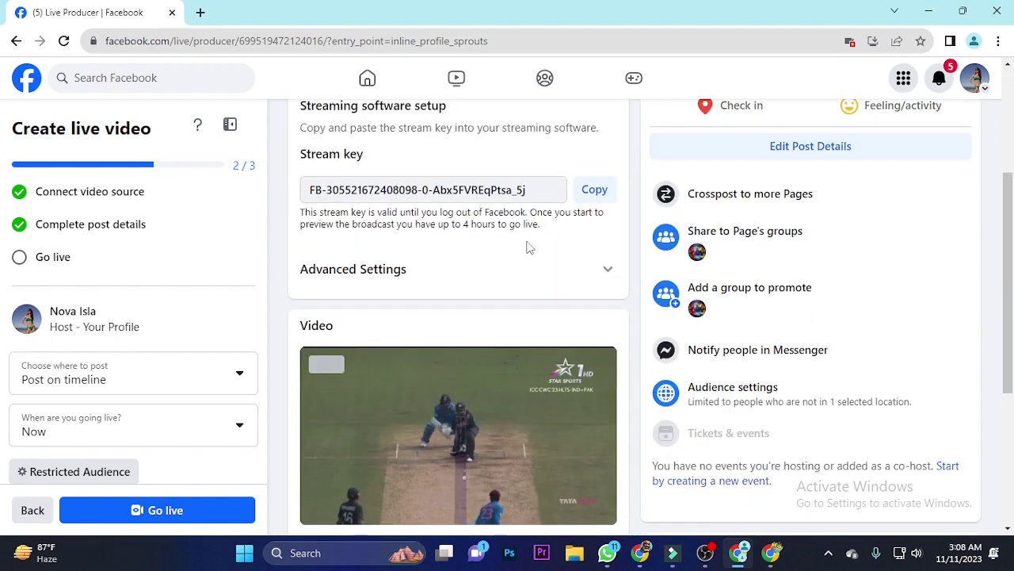
scroll(529, 245, "up", 3)
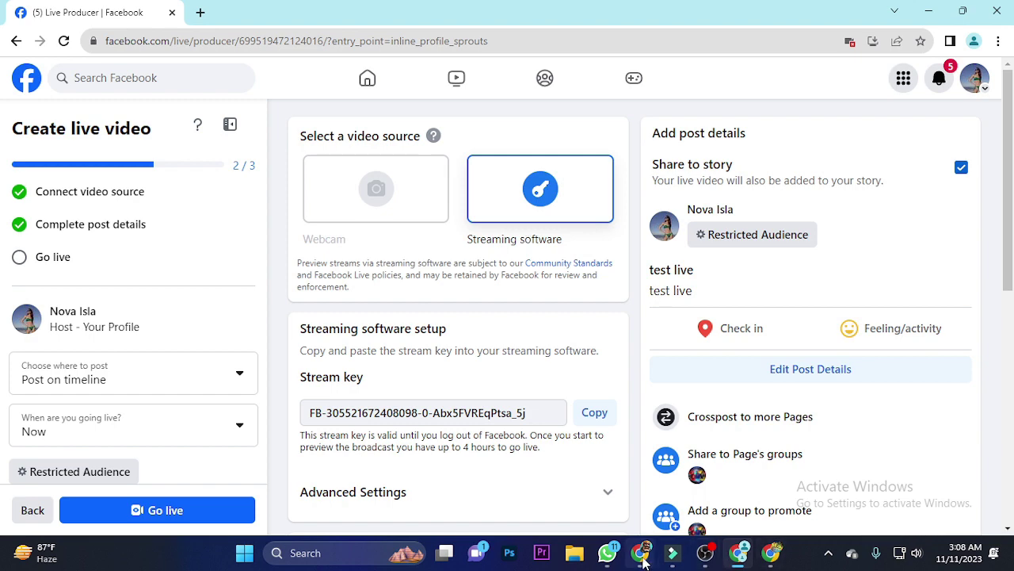
Switch to the Adsterra browser window and look through the Websites page with its monetization steps and website filters.
key("alt+Tab")
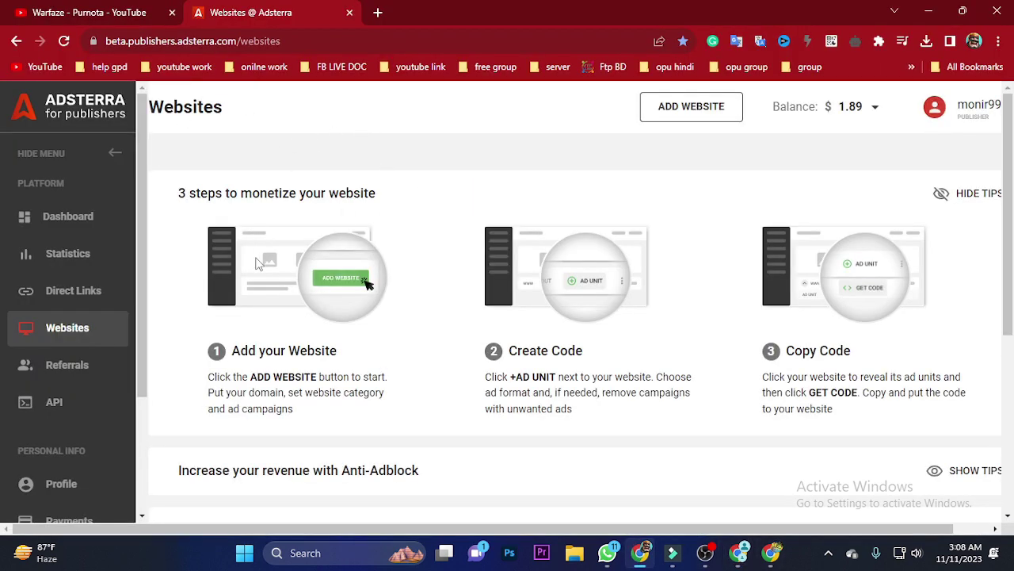
scroll(452, 194, "down", 1)
scroll(514, 290, "down", 3)
scroll(523, 296, "up", 4)
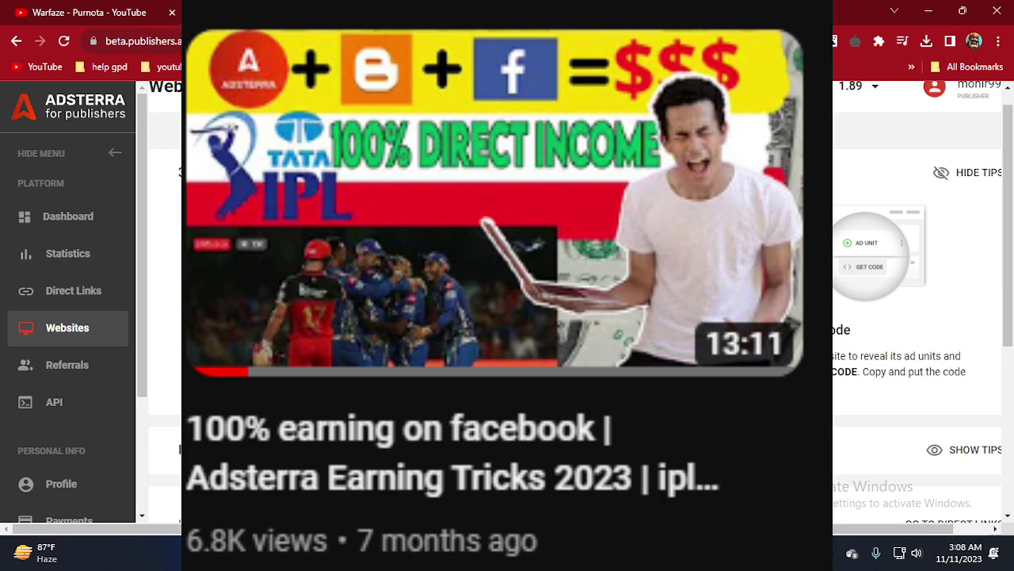
scroll(462, 261, "down", 2)
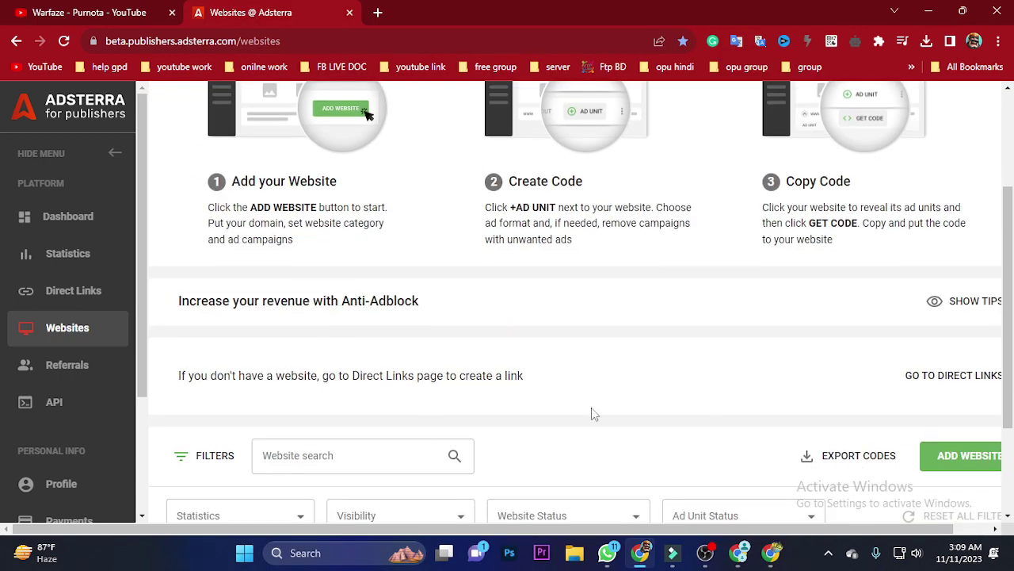
Switch to the Blogger window and create a new post titled "live match" in the Sports World Click blog.
left_click(777, 553)
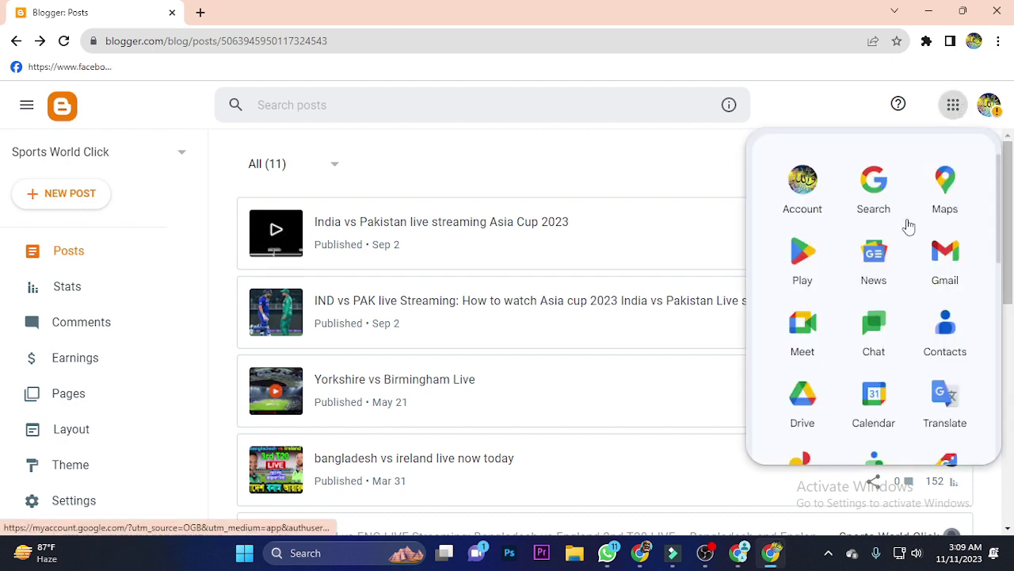
scroll(819, 399, "down", 4)
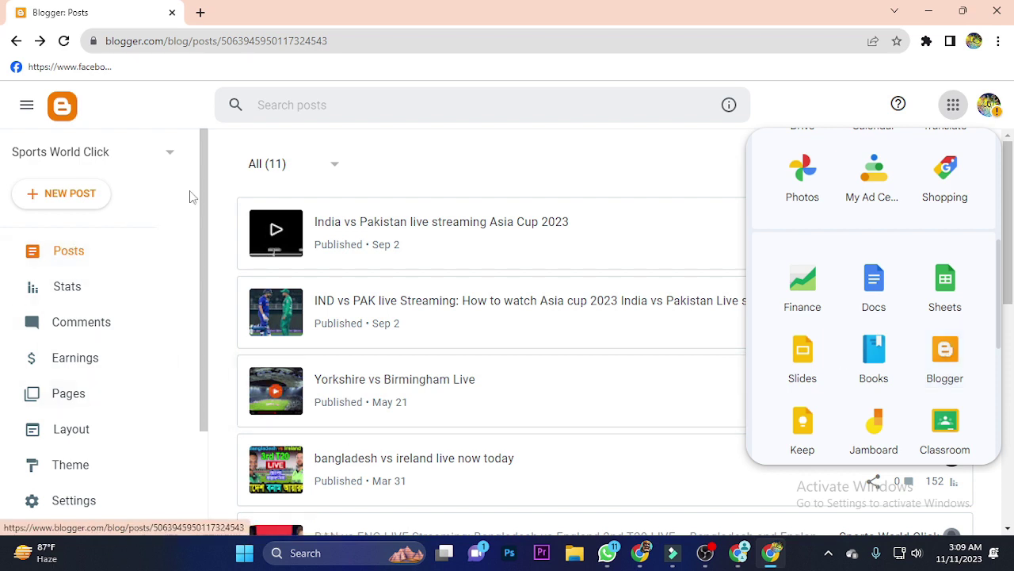
left_click(67, 208)
left_click(68, 207)
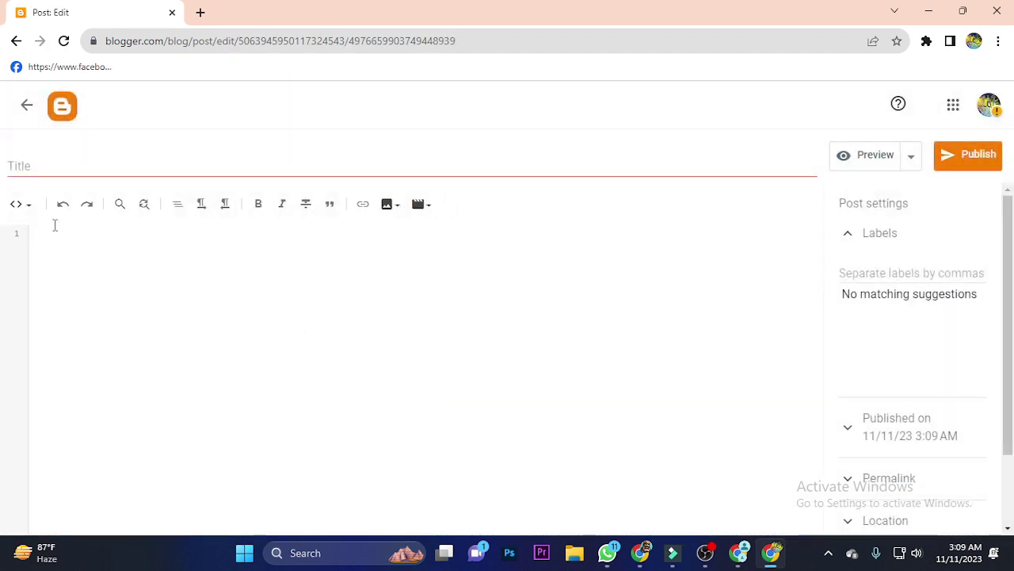
left_click(57, 166)
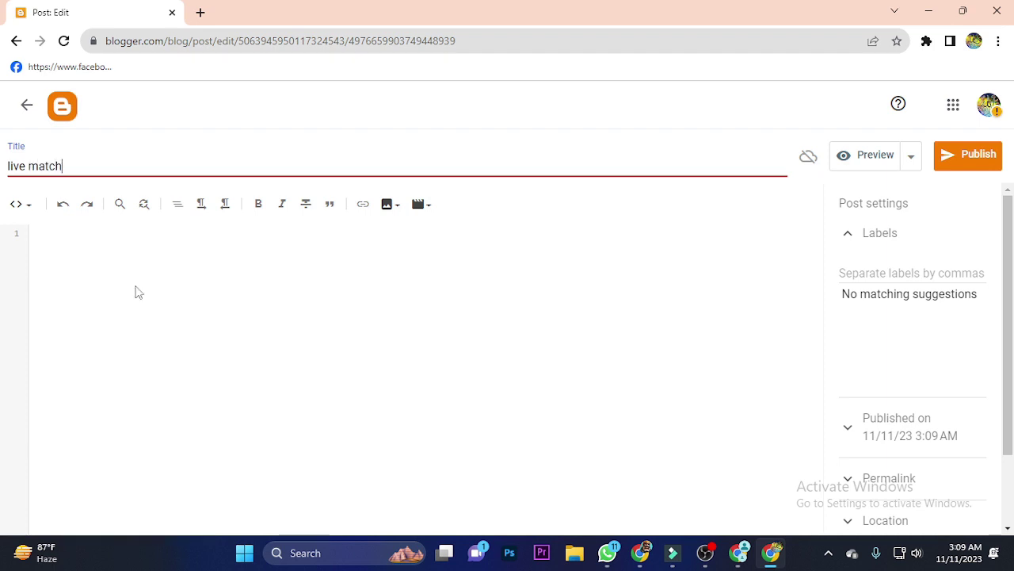
Upload 59060d740cbeef0acff9a660.png from the Downloads folder and insert it into the post at Medium size with no alignment.
left_click(385, 204)
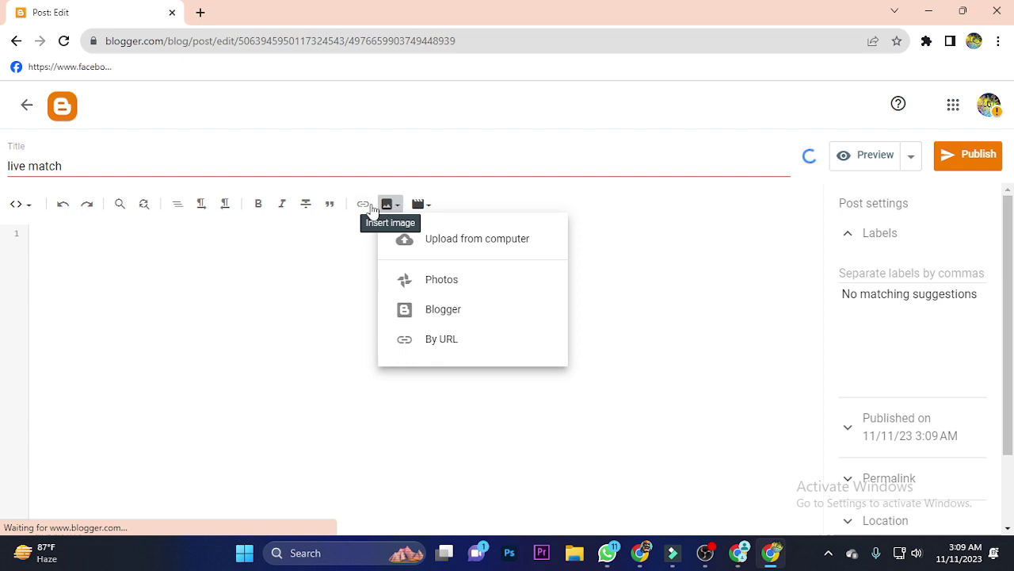
left_click(436, 238)
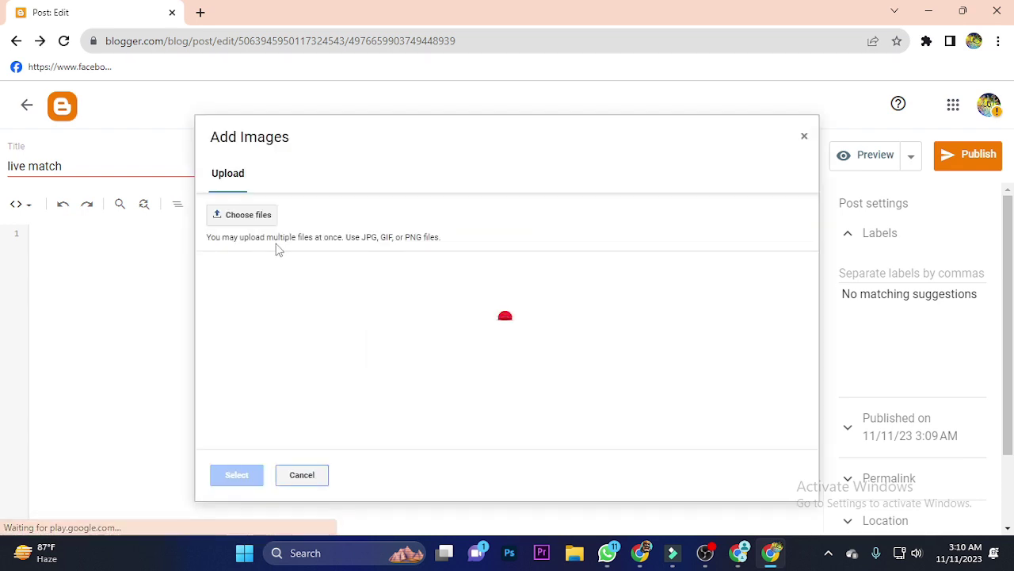
left_click(246, 217)
left_click(196, 173)
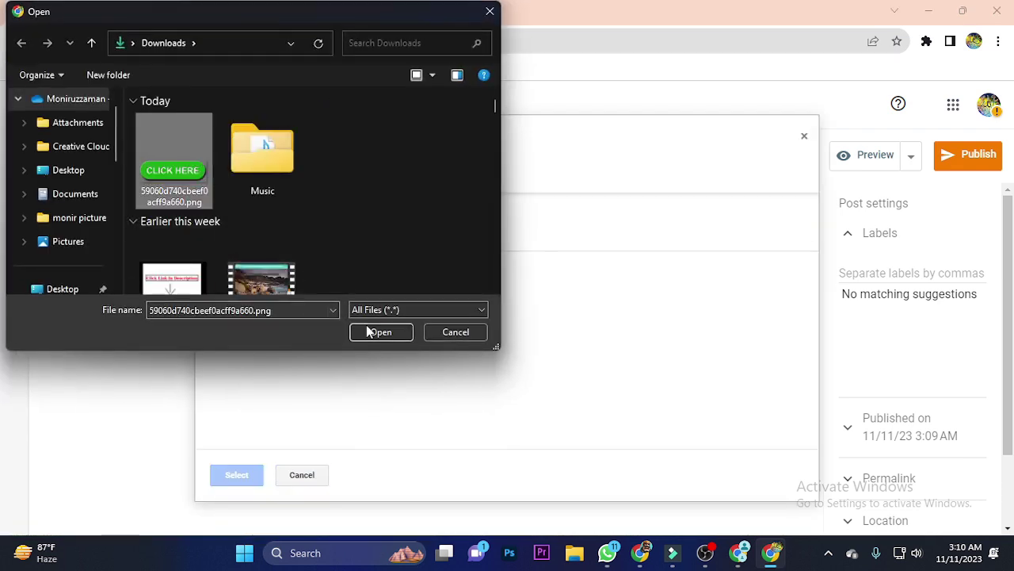
left_click(370, 332)
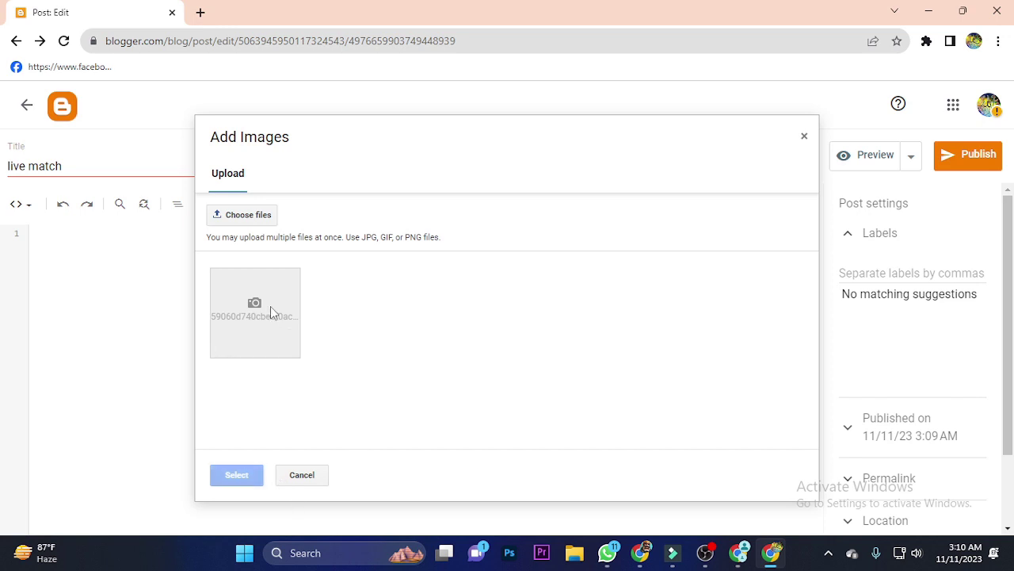
left_click(260, 470)
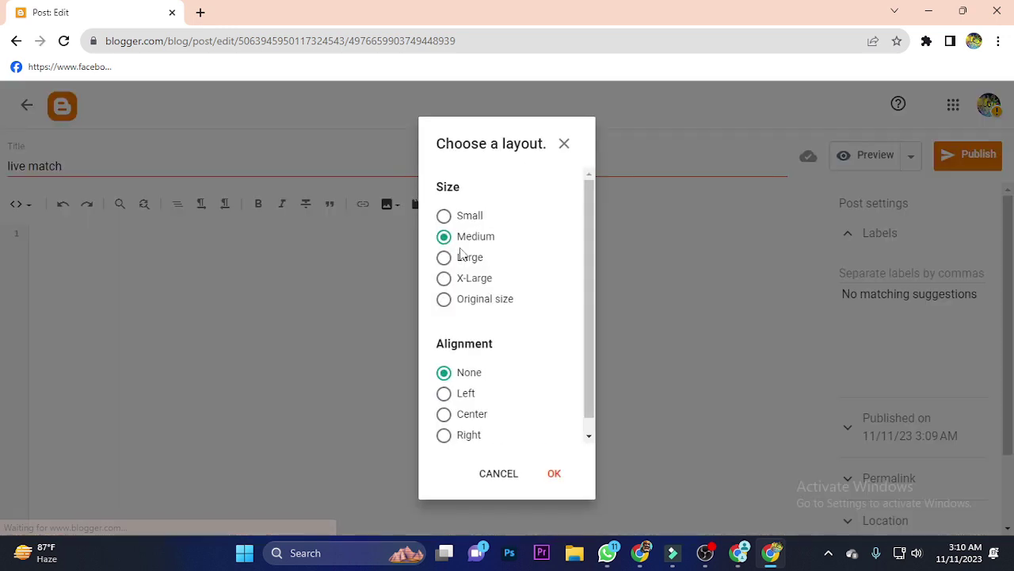
left_click(555, 479)
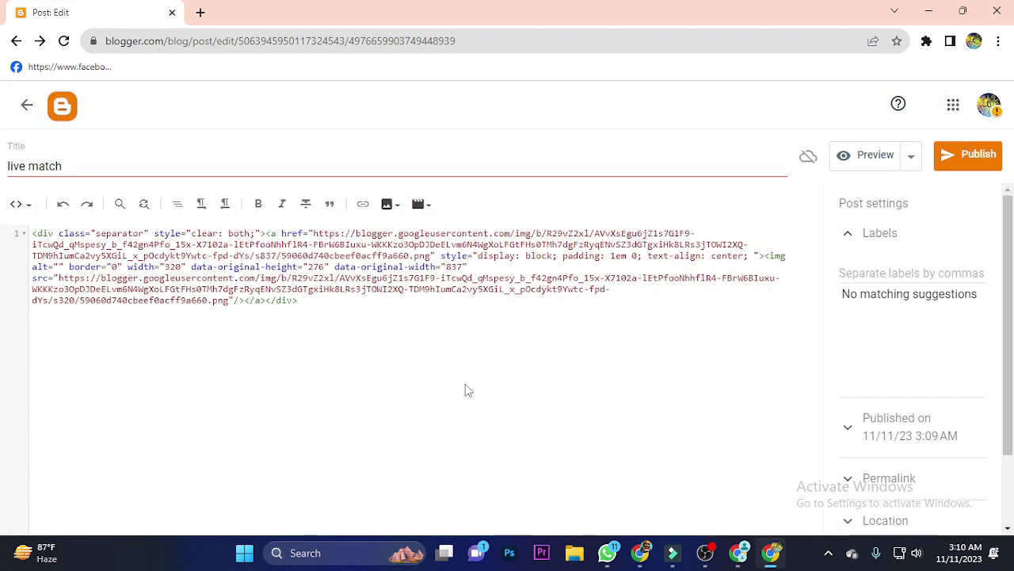
Switch the post editor to Compose view and add a new line beneath the CLICK HERE image.
left_click(35, 205)
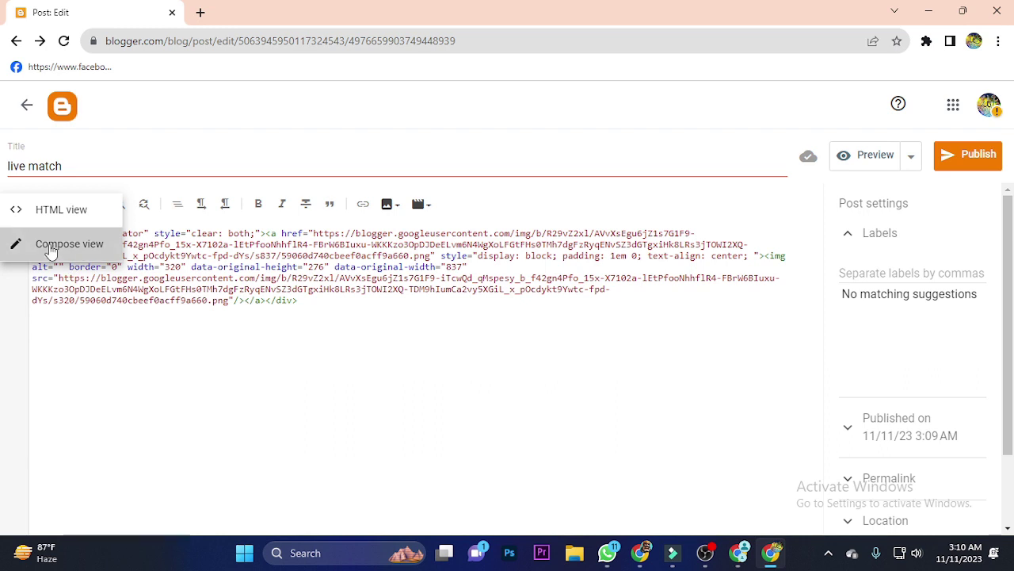
left_click(64, 246)
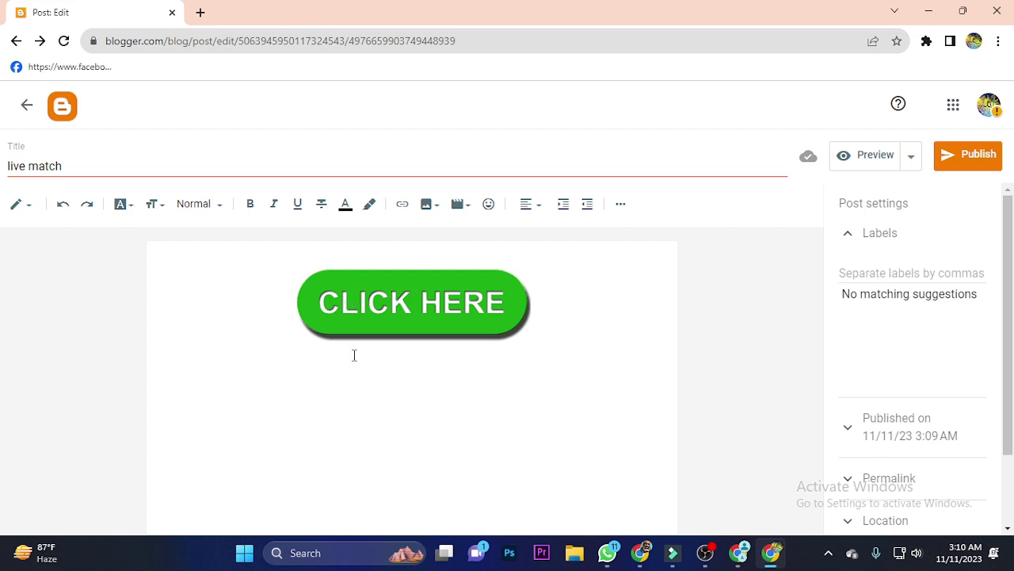
left_click(324, 375)
left_click(550, 331)
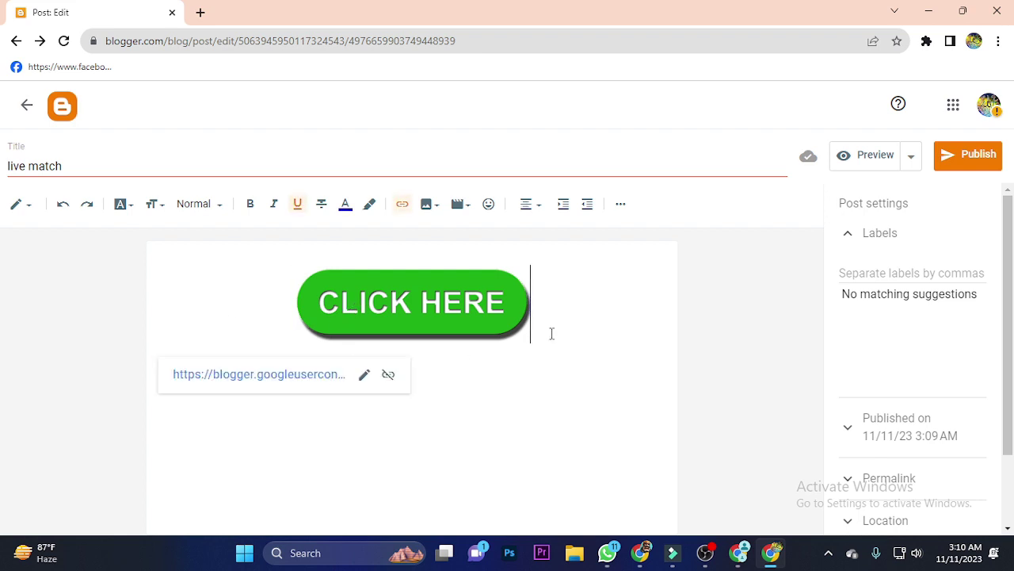
key("Return")
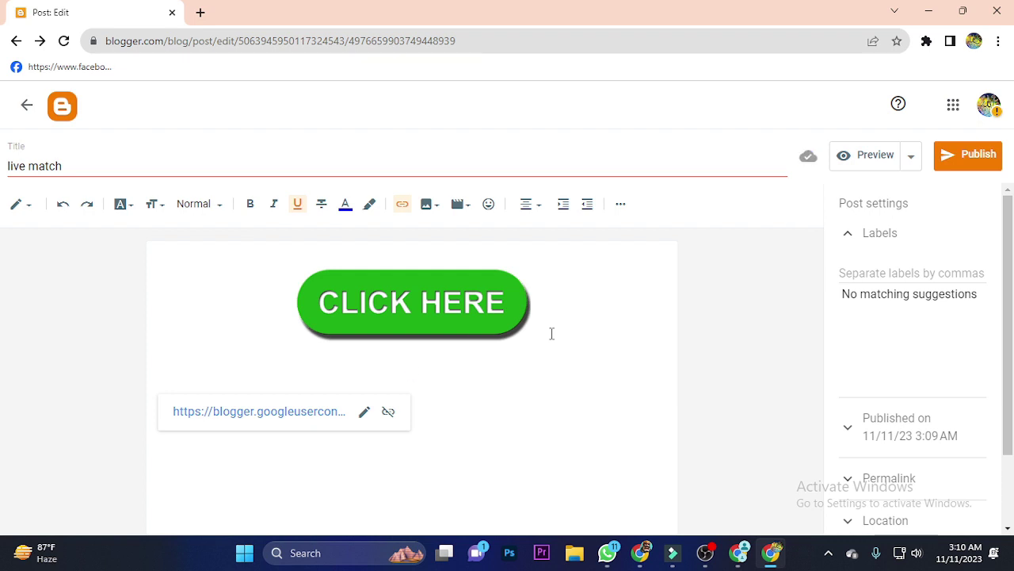
Write "Click here for live match" below the image, remove the inherited link from it and centre the line.
type("click")
left_click(435, 401)
type("g")
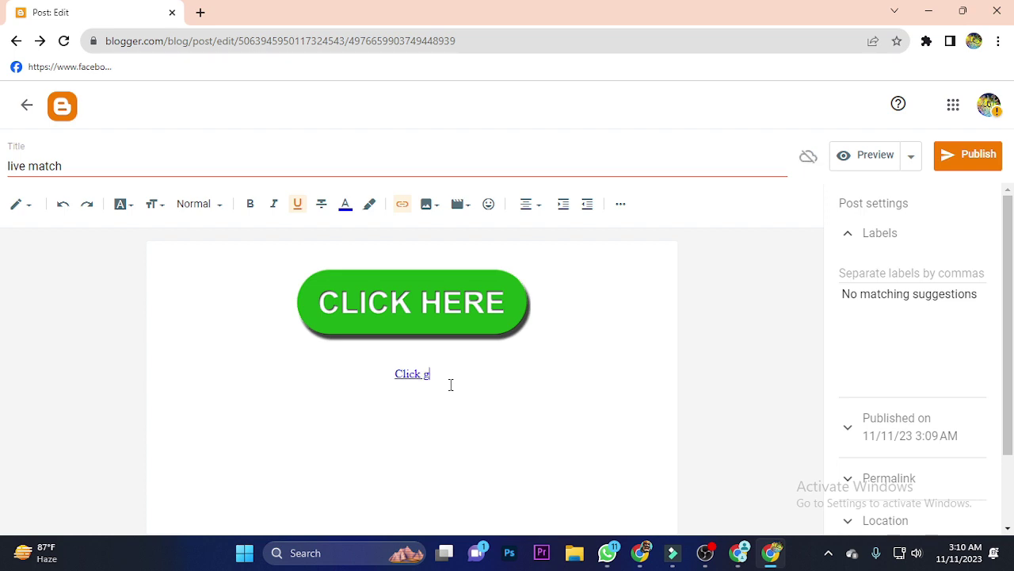
key("BackSpace")
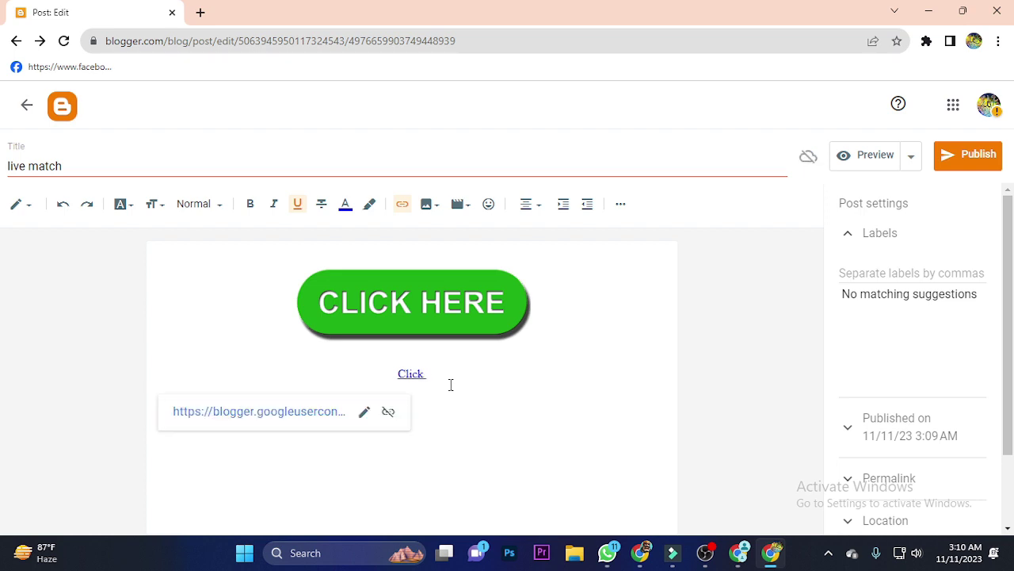
left_click(388, 411)
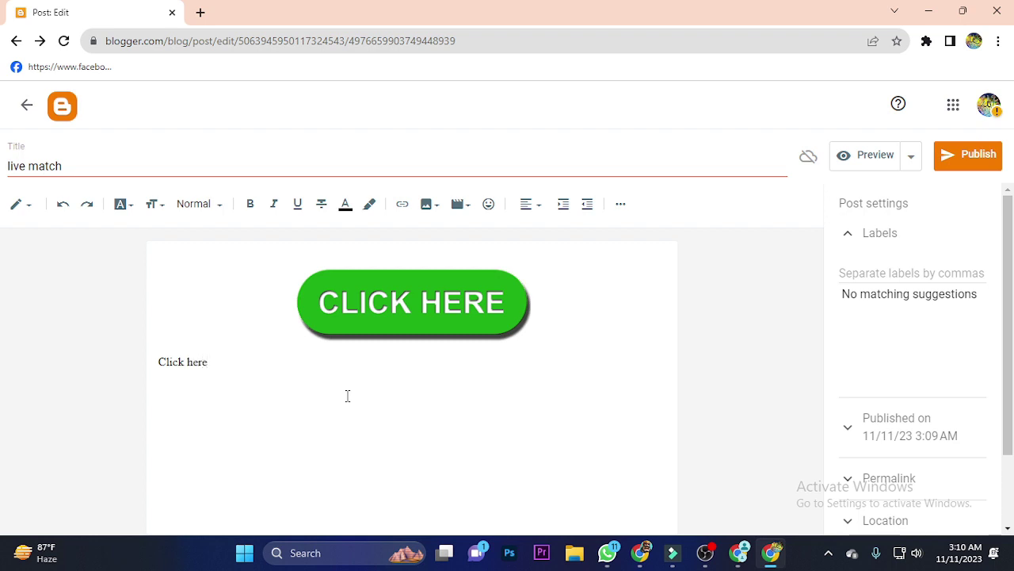
type("here for live match")
key("ctrl+shift+e")
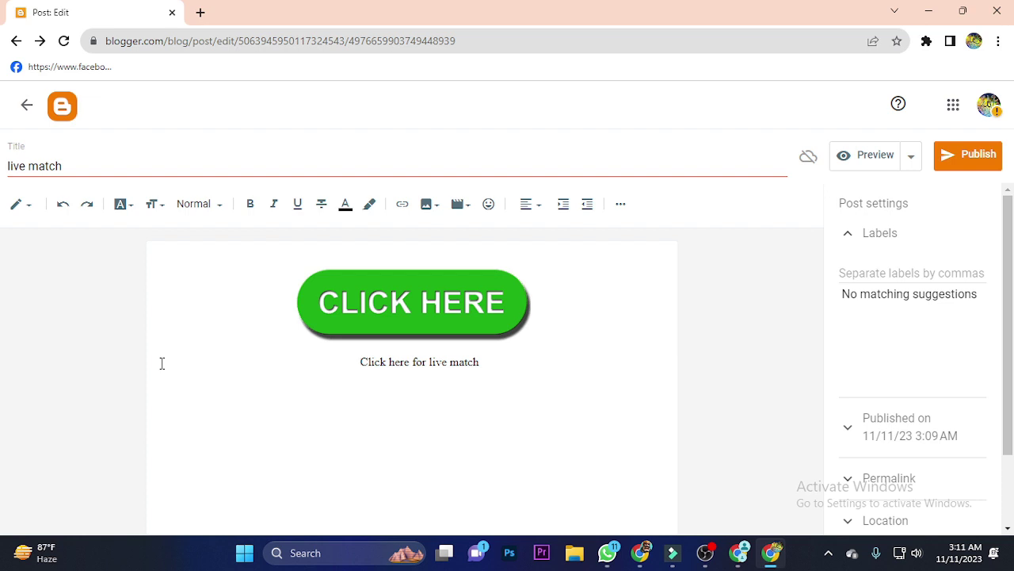
Select the words "Click here", switch to the other browser window and open CricHD's ICC Cricket World Cup page, closing the ad tab.
left_click(384, 361)
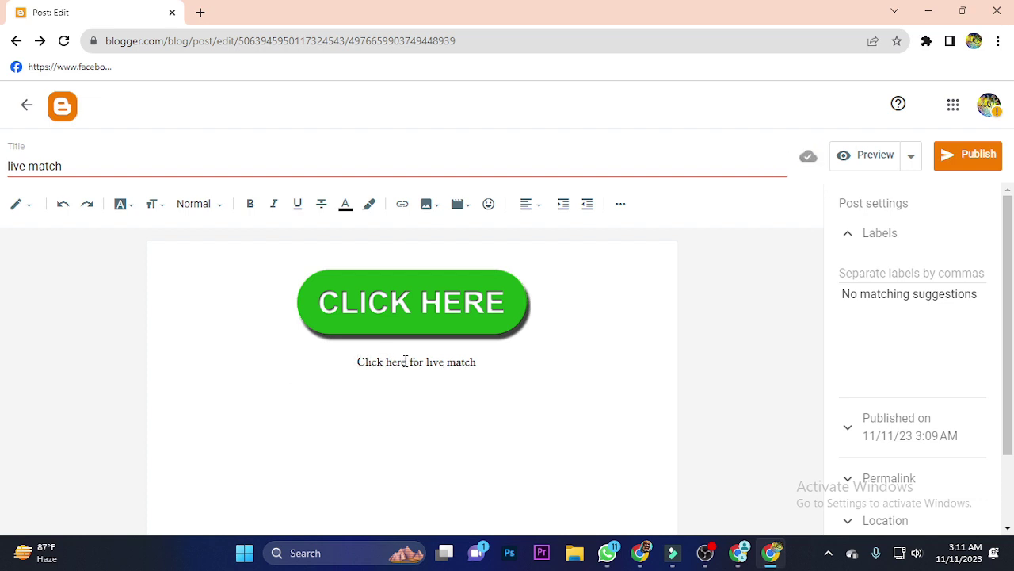
left_click_drag(405, 361, 357, 362)
key("alt+Tab")
left_click(364, 41)
left_click(189, 106)
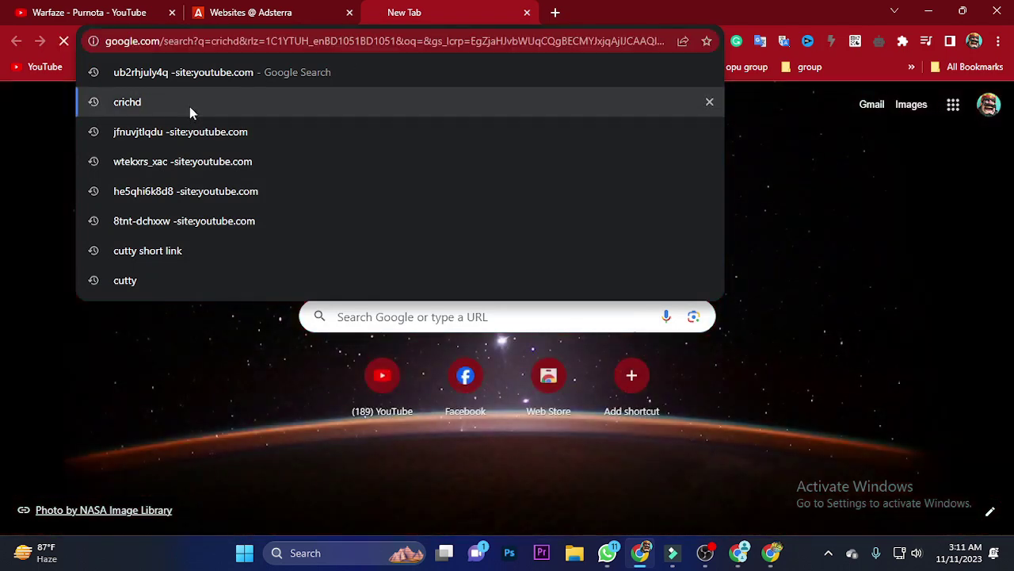
left_click(194, 228)
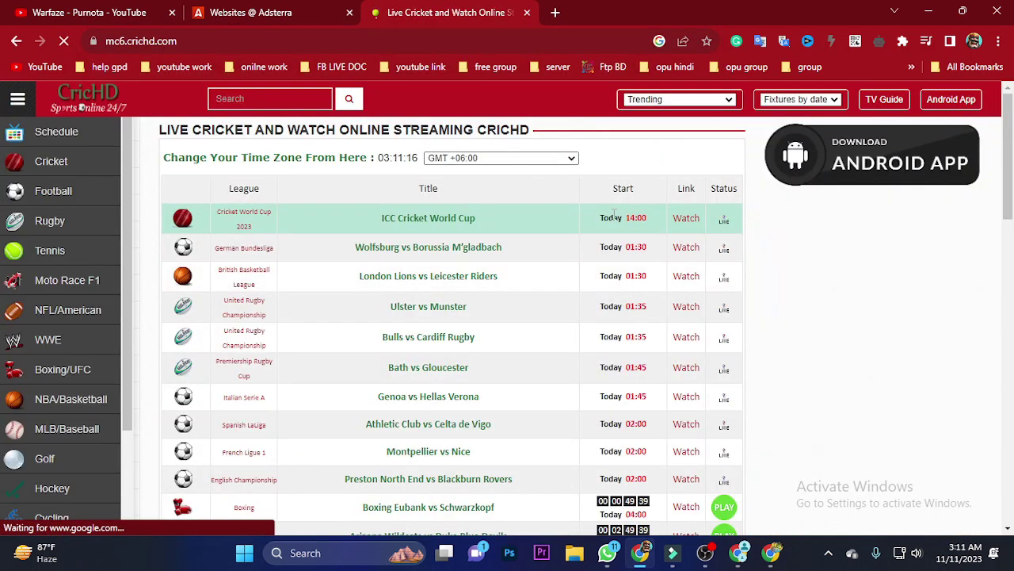
left_click(686, 218)
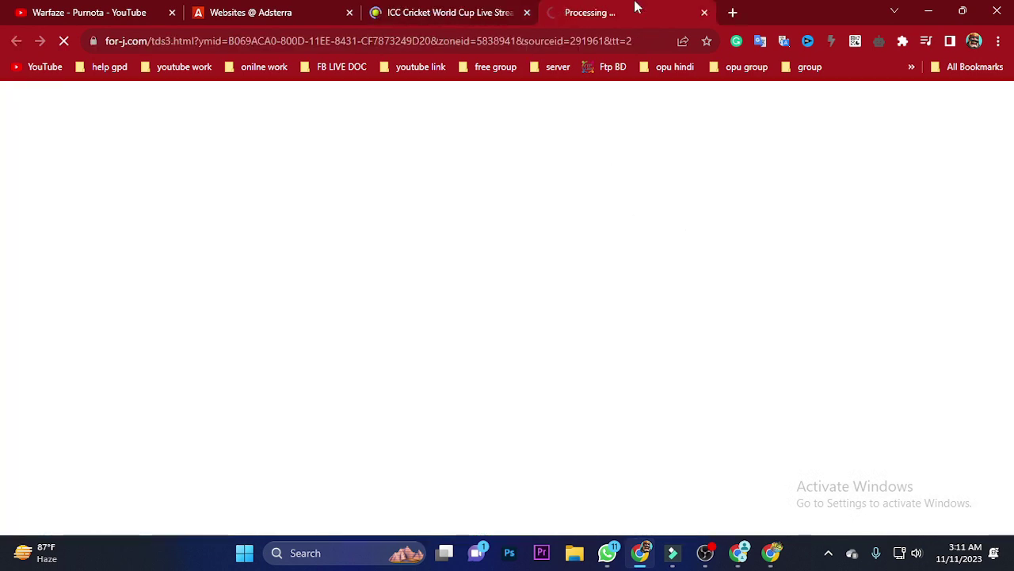
left_click(704, 13)
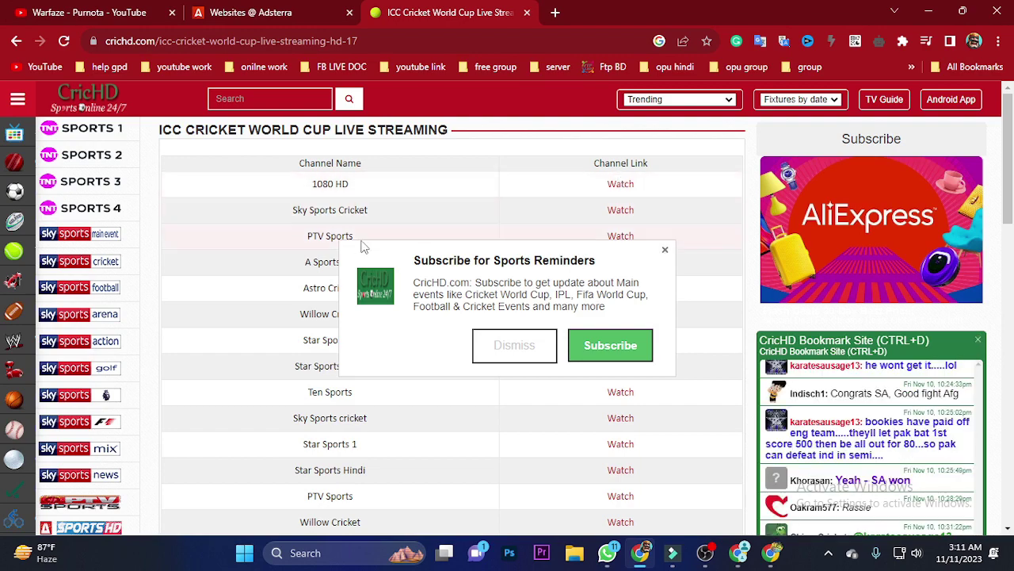
Look through the ICC Cricket World Cup channel list and copy the page's address.
scroll(341, 260, "down", 2)
scroll(341, 260, "down", 1)
scroll(328, 238, "up", 3)
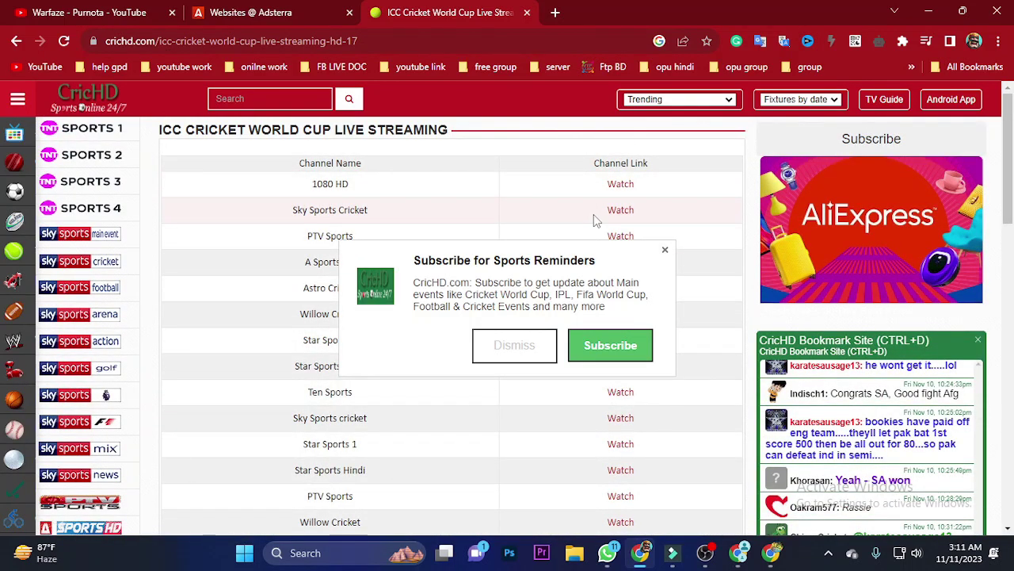
left_click(302, 40)
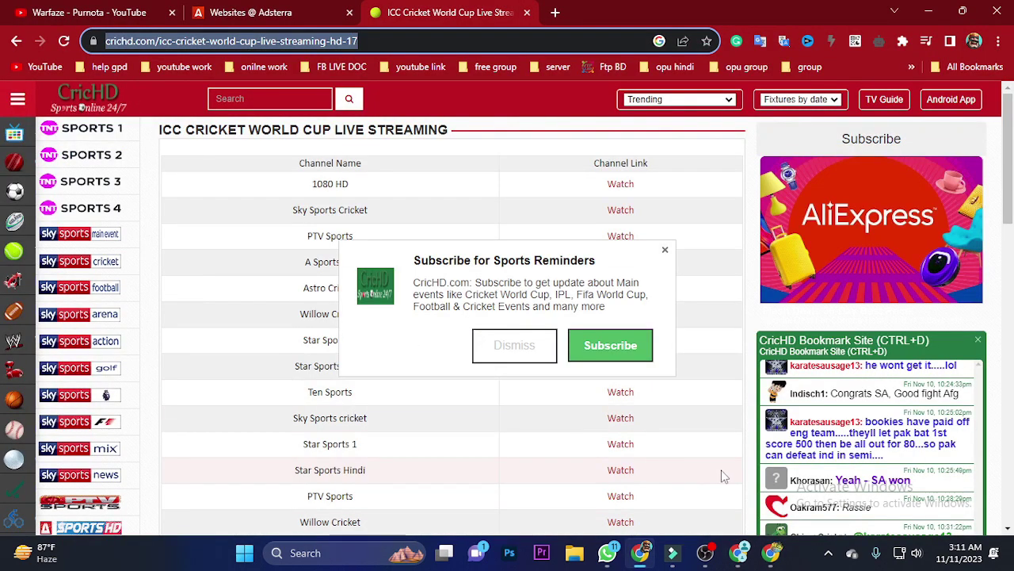
Return to the Blogger post and link the selected words "Click here" to the copied CricHD page address.
left_click(771, 553)
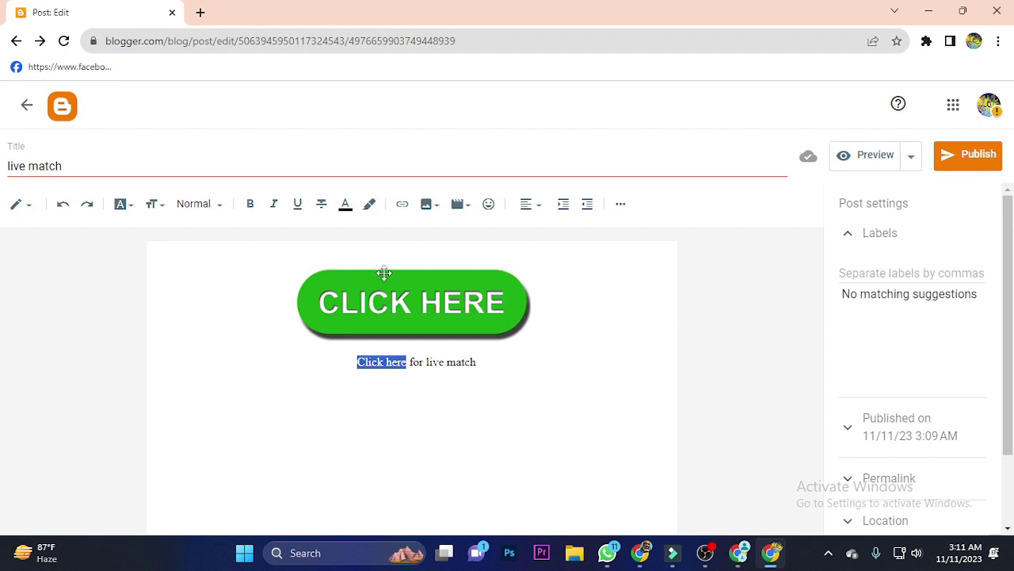
left_click(402, 203)
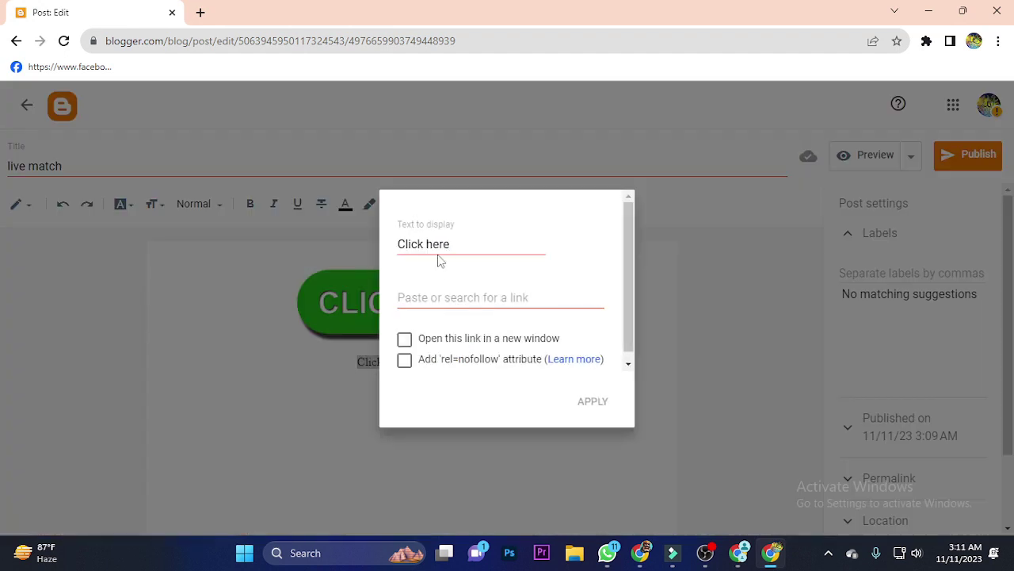
left_click(413, 301)
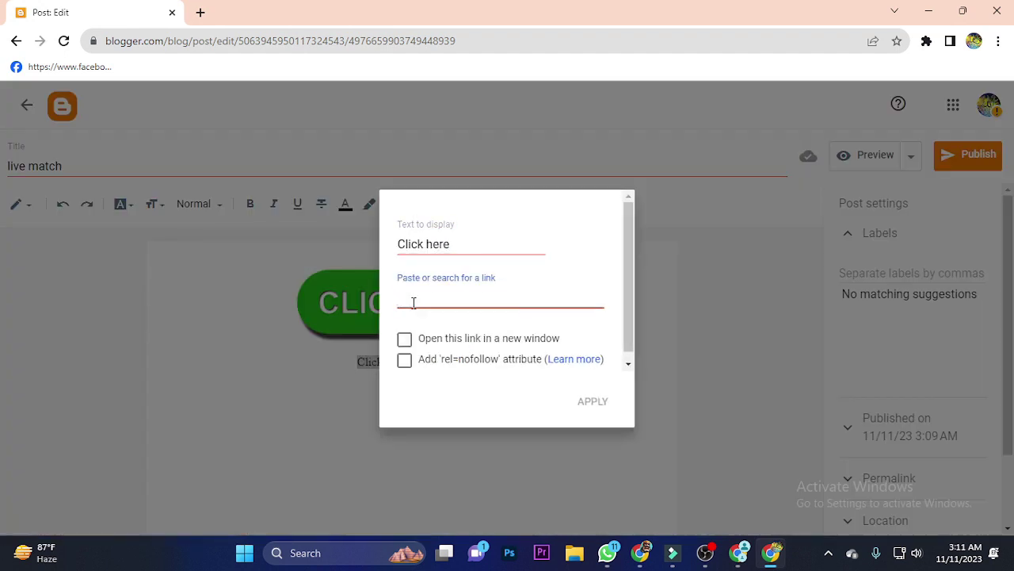
key("ctrl+v")
left_click(594, 402)
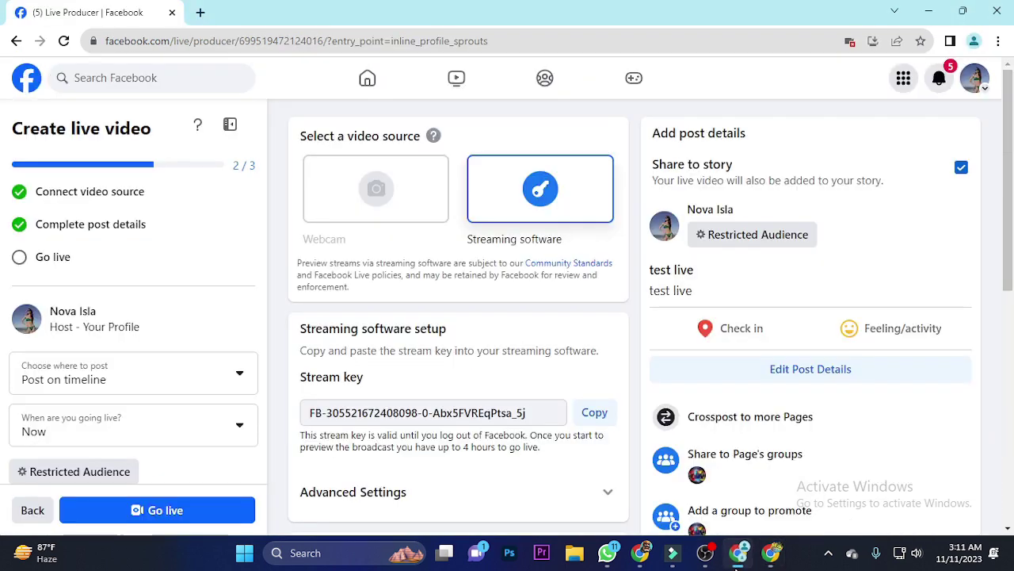
left_click(737, 552)
left_click(644, 558)
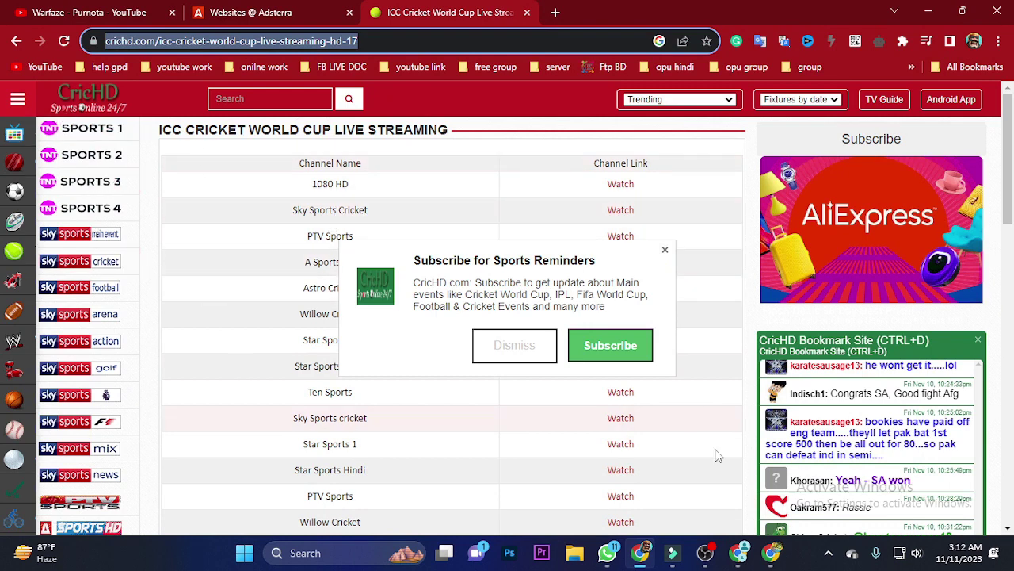
left_click(771, 554)
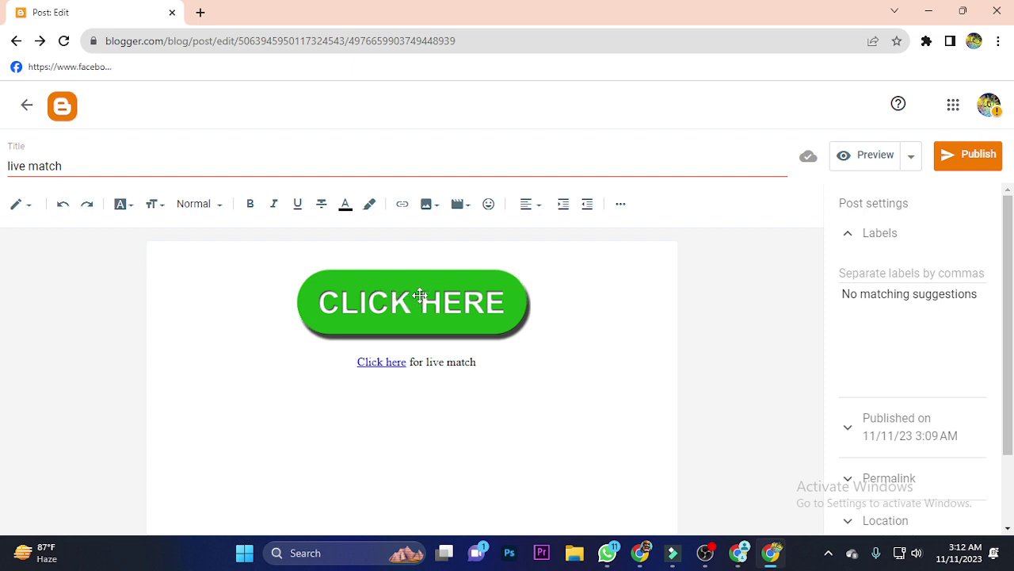
Switch to Adsterra's Direct Links page in the other browser window, reactivate DirectLink_2 and copy the DirectLink_1 link.
left_click(640, 553)
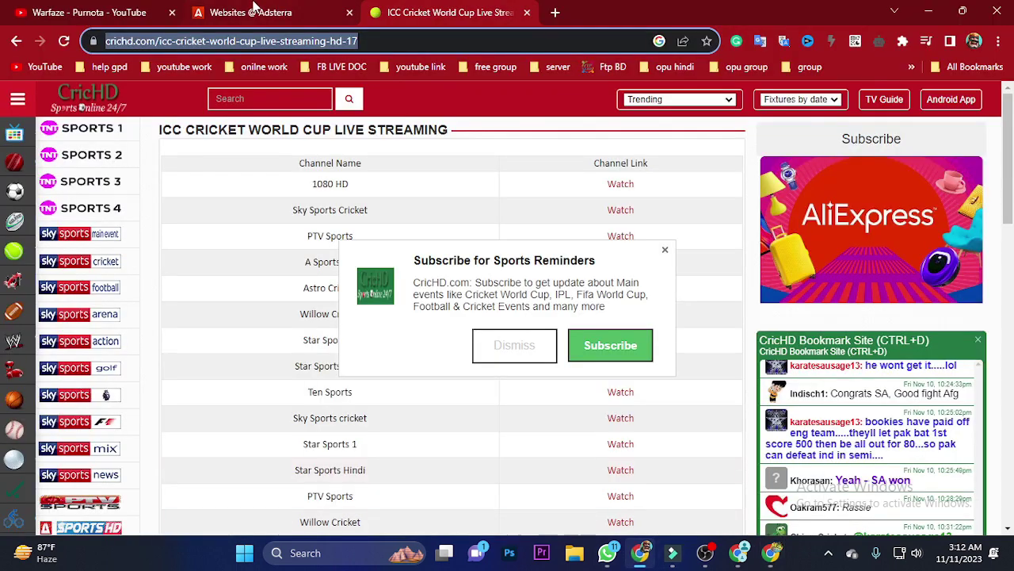
left_click(252, 10)
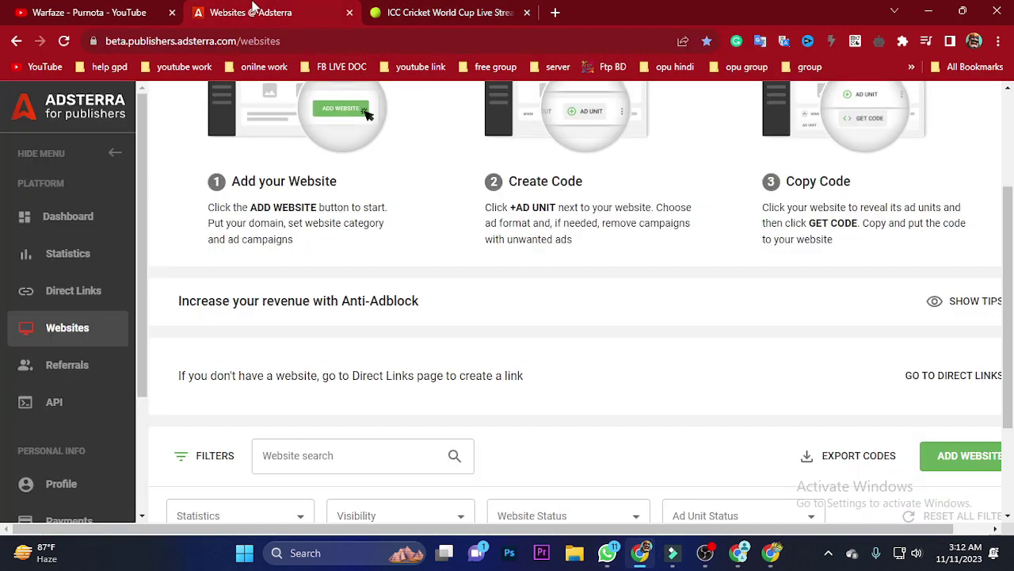
left_click(72, 290)
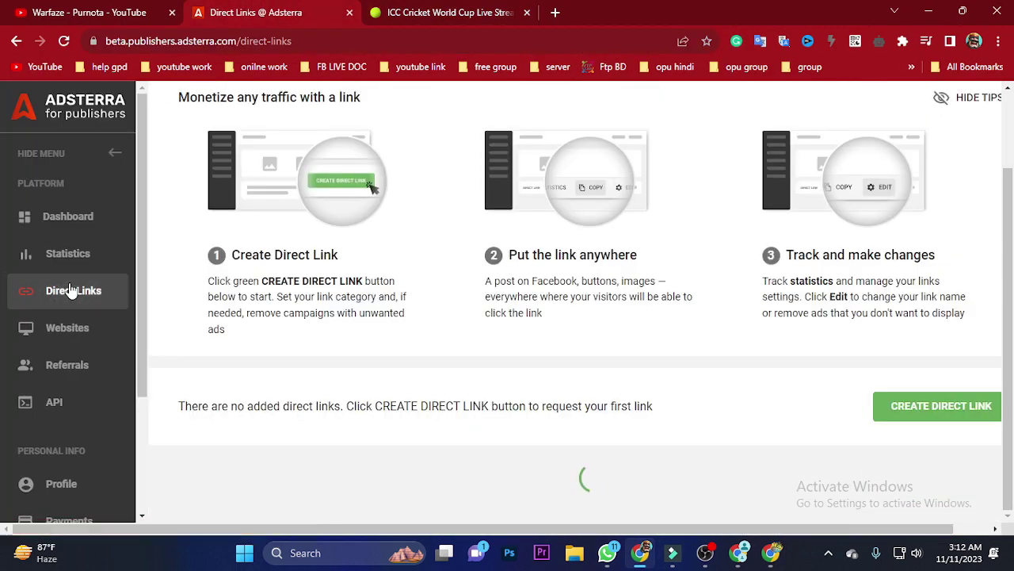
scroll(498, 263, "down", 3)
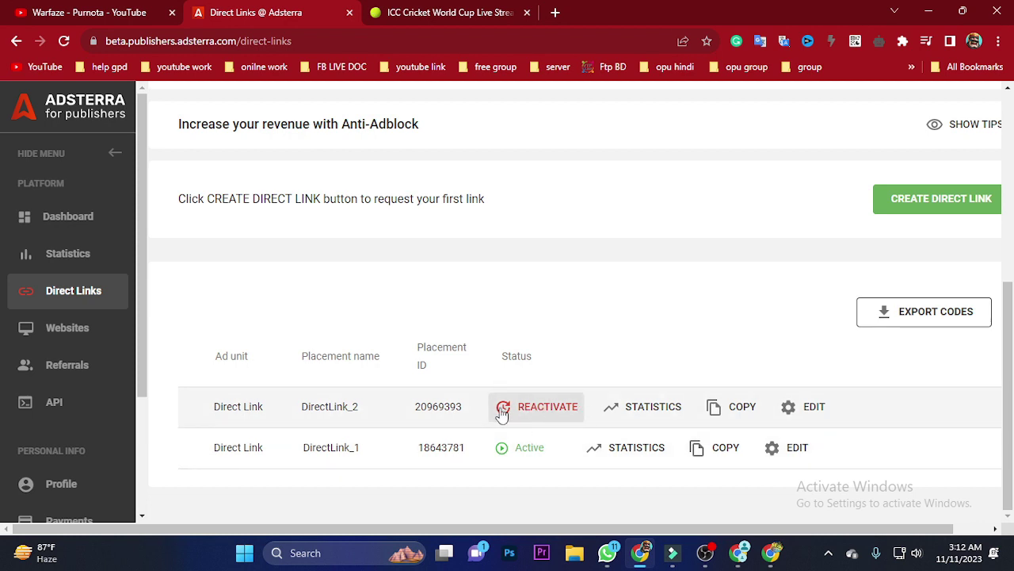
left_click(544, 409)
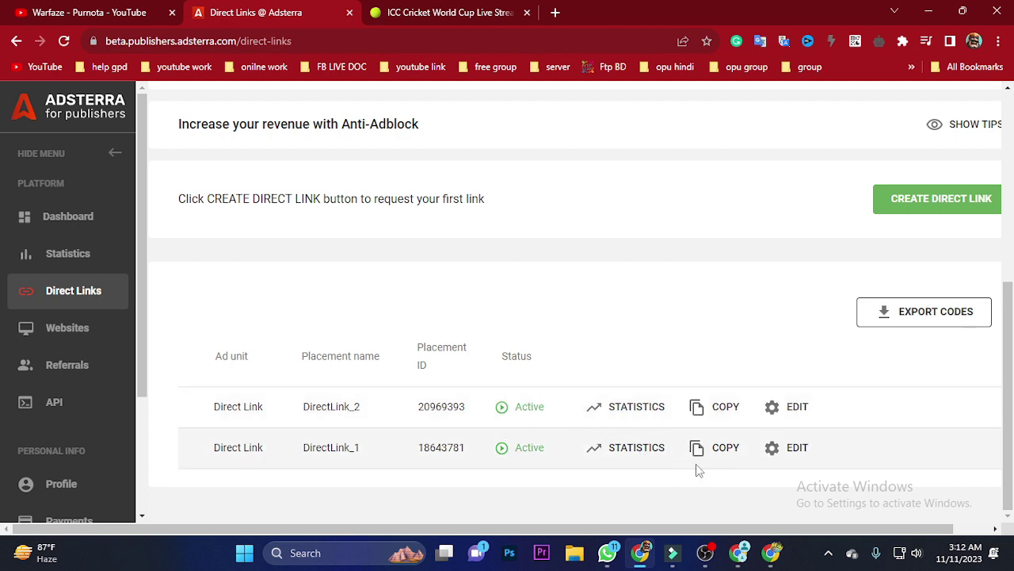
left_click(719, 453)
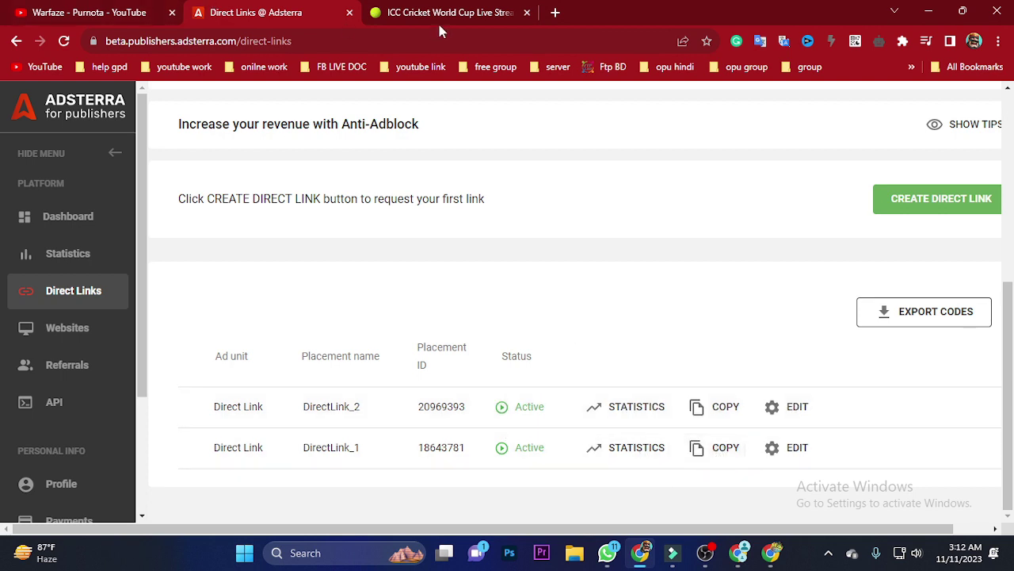
Back in the Blogger post, replace the CLICK HERE image's link with the copied Adsterra direct link, set to open in a new window.
left_click(741, 555)
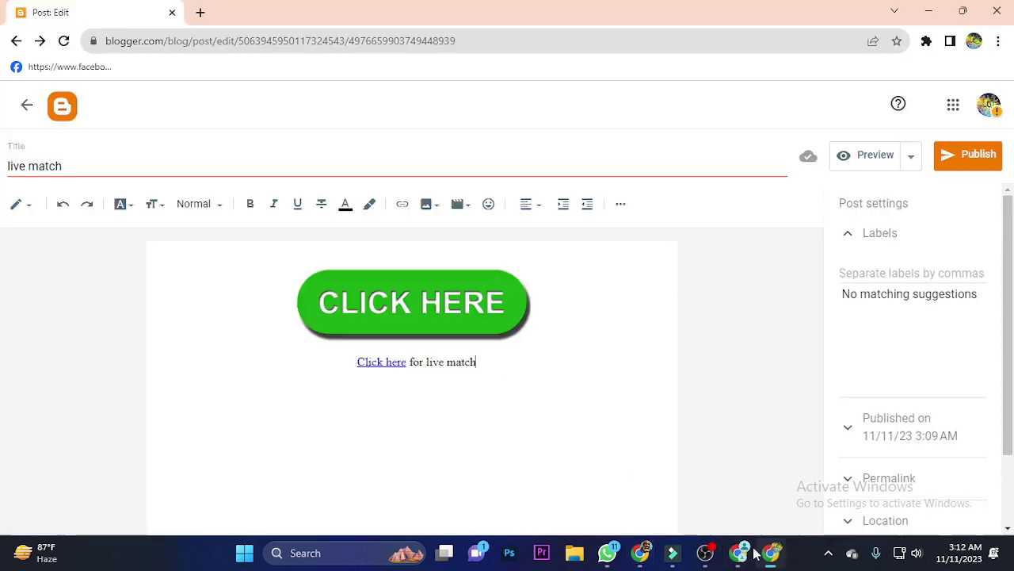
left_click(379, 290)
left_click(402, 204)
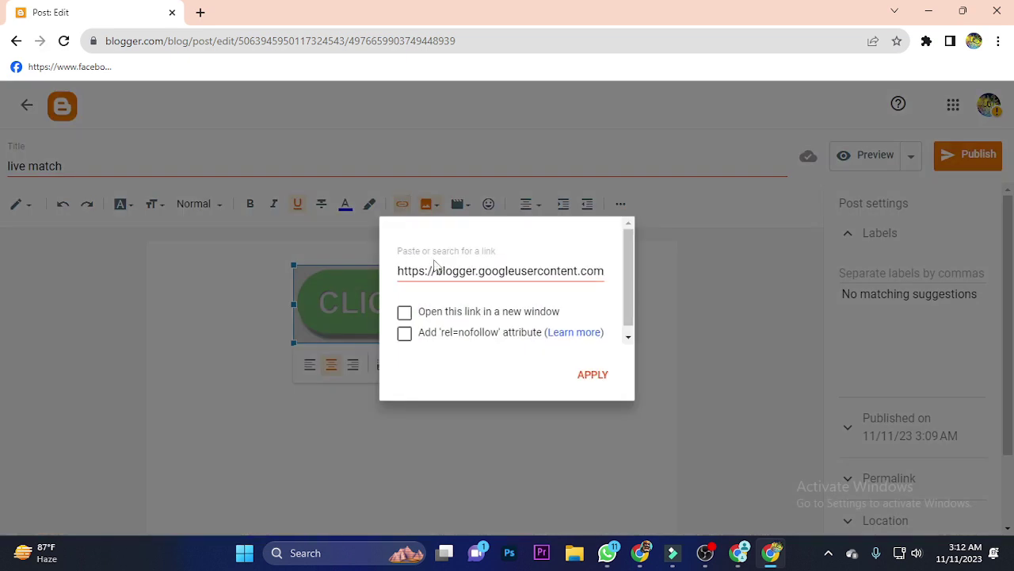
double_click(502, 271)
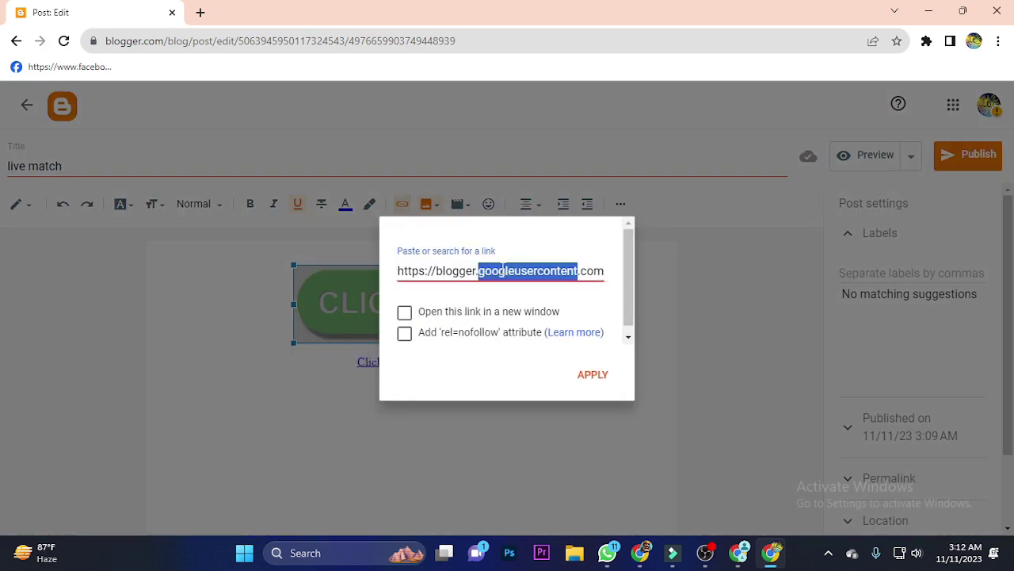
key("ctrl+a")
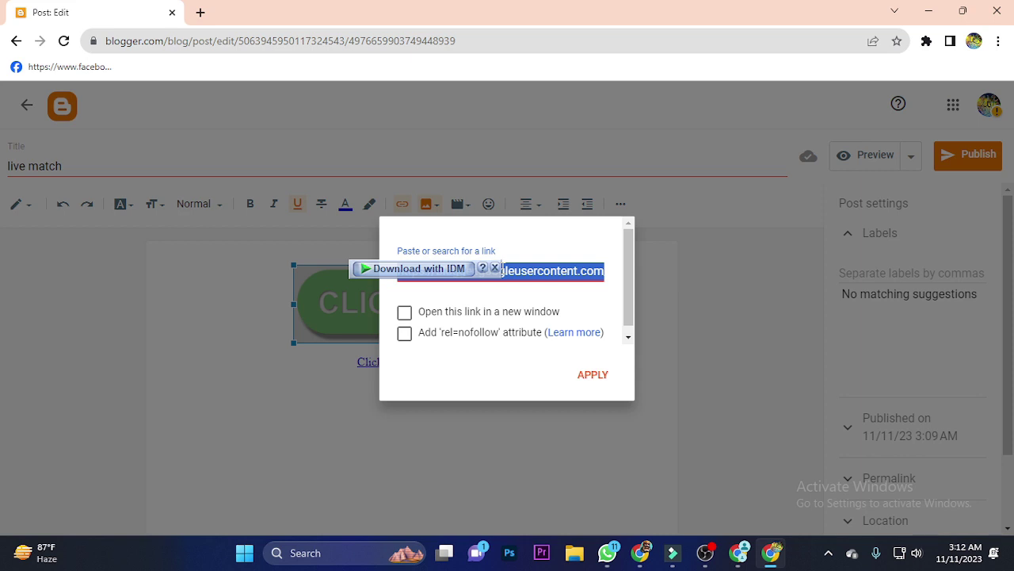
key("BackSpace")
key("ctrl+v")
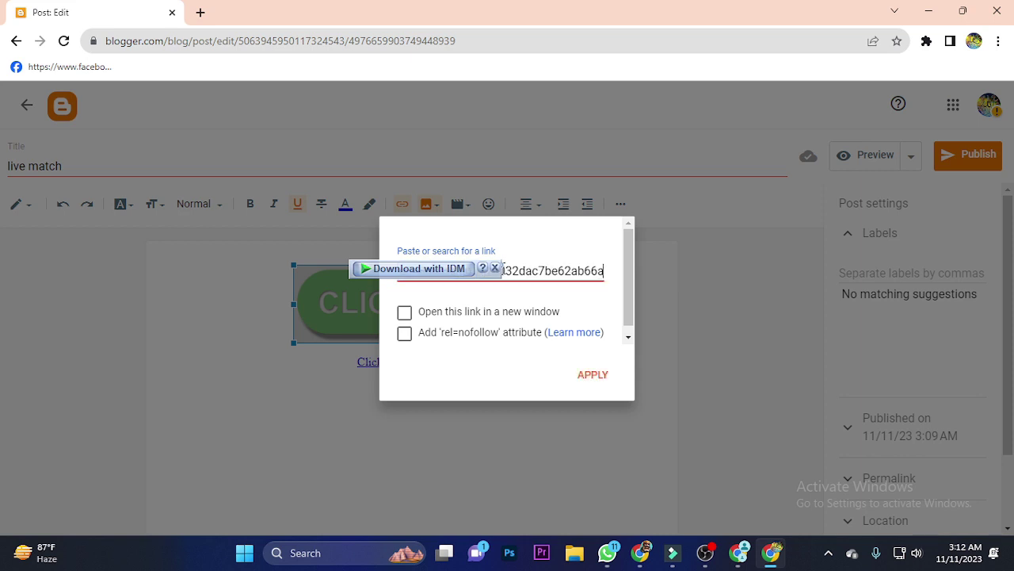
left_click(405, 313)
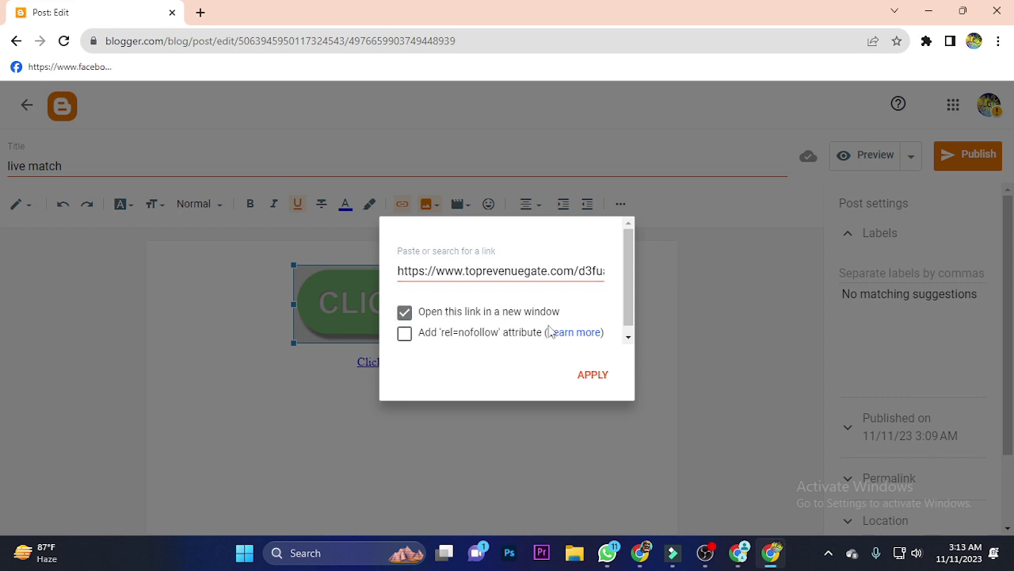
left_click(600, 377)
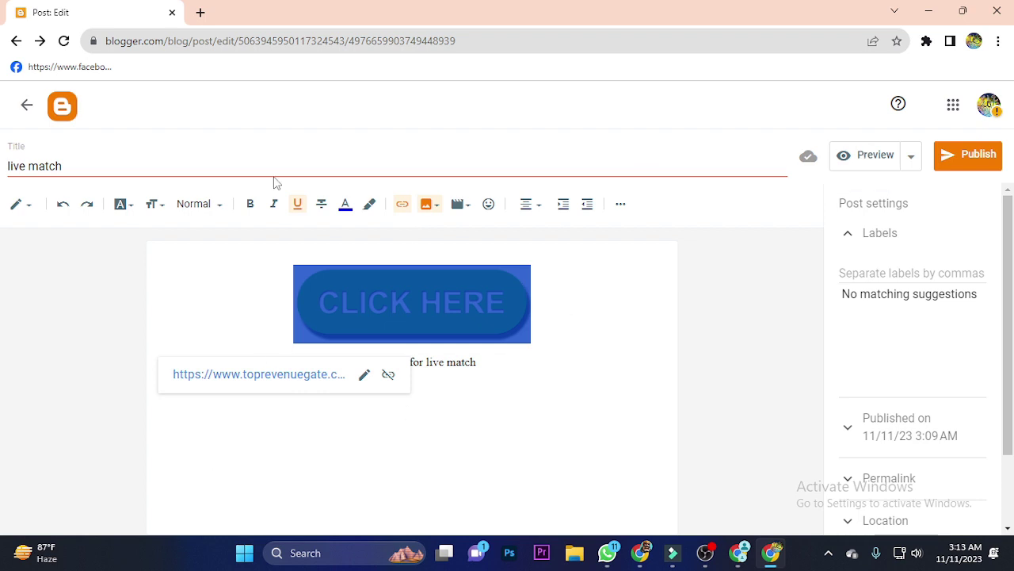
Switch the post editor to HTML view and insert four blank lines above the existing code.
left_click(23, 204)
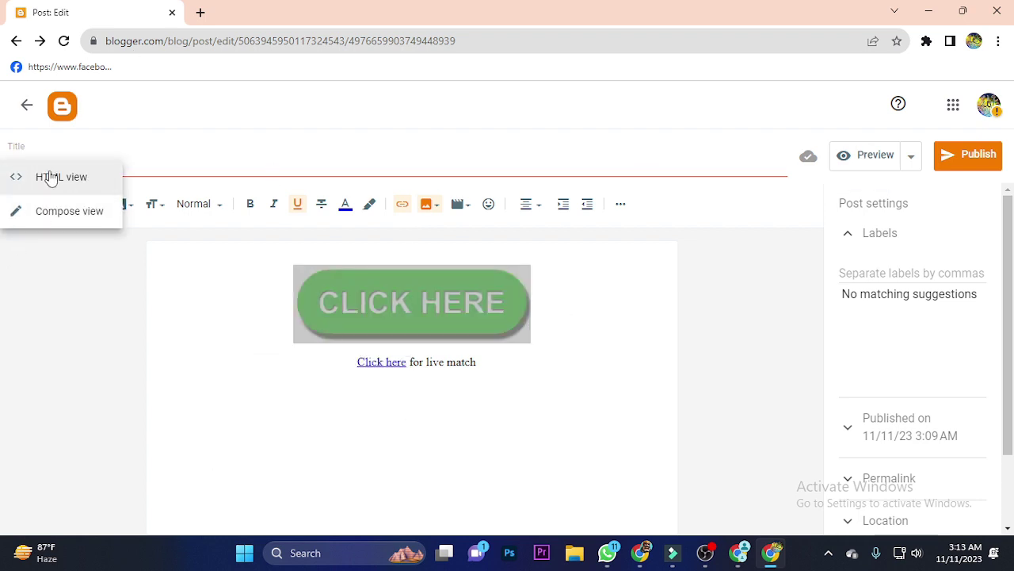
left_click(50, 176)
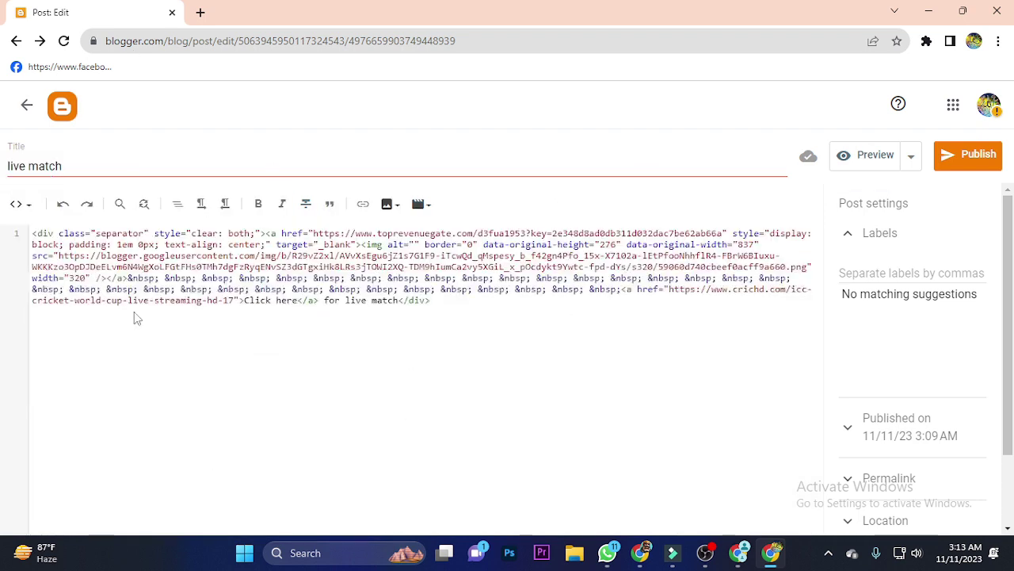
left_click(32, 232)
key("Return")
key("Return")
key("Return")
key("Return")
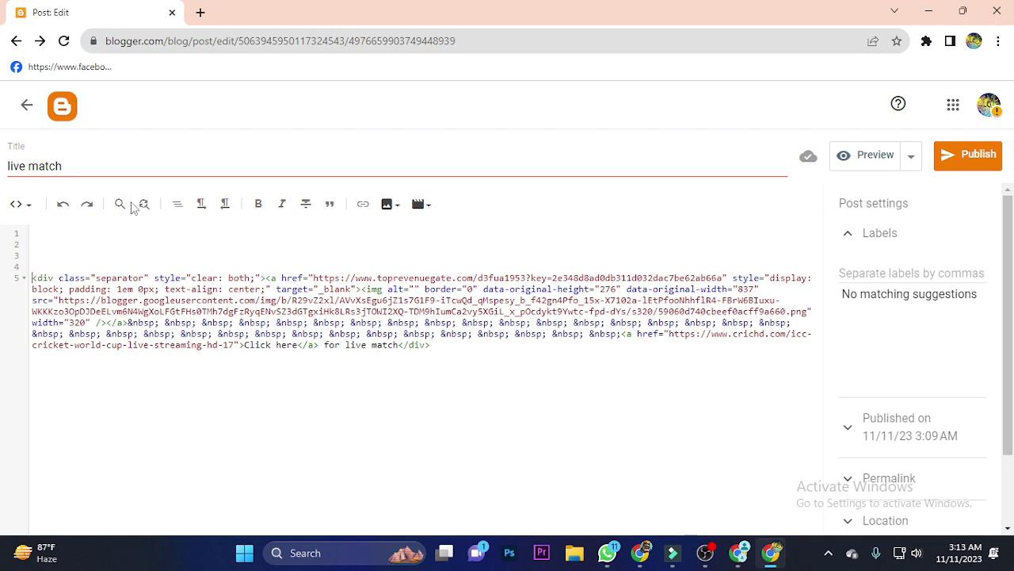
Switch to Adsterra's Websites page and copy the Banner 728x90 code of sportsworldclick.blogspot.com.
left_click(669, 553)
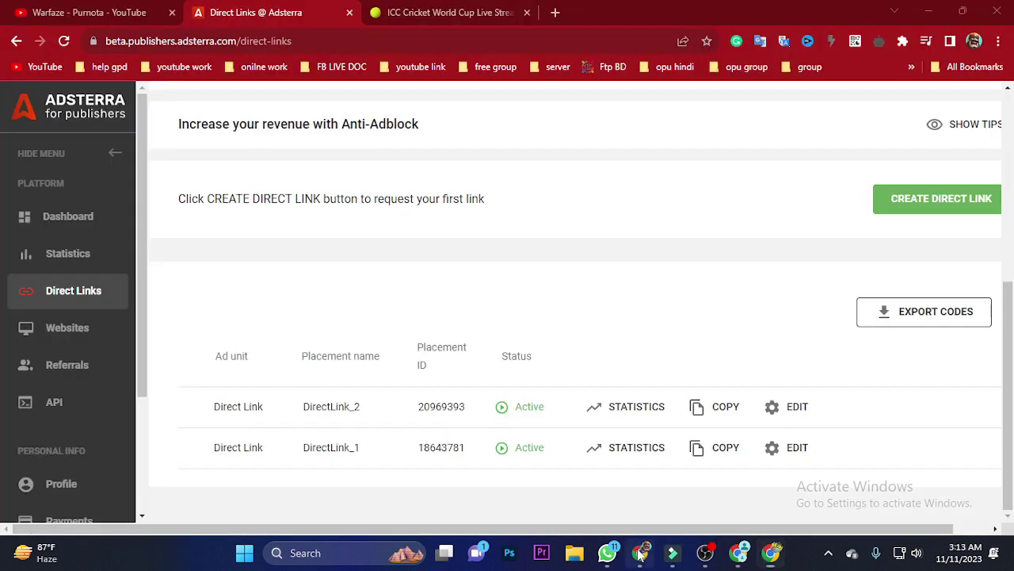
left_click(79, 331)
scroll(930, 347, "down", 2)
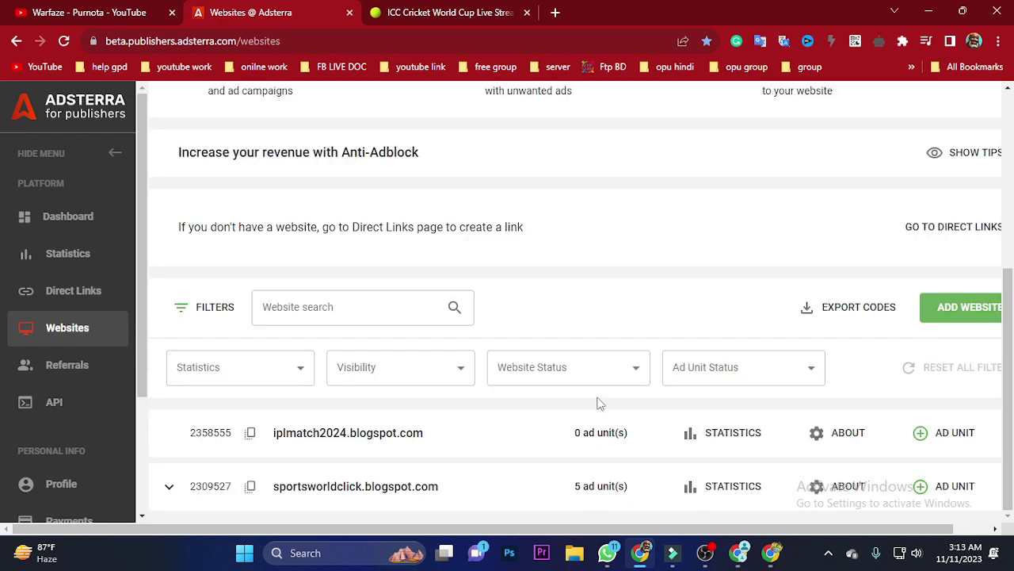
left_click(167, 488)
scroll(1012, 359, "down", 3)
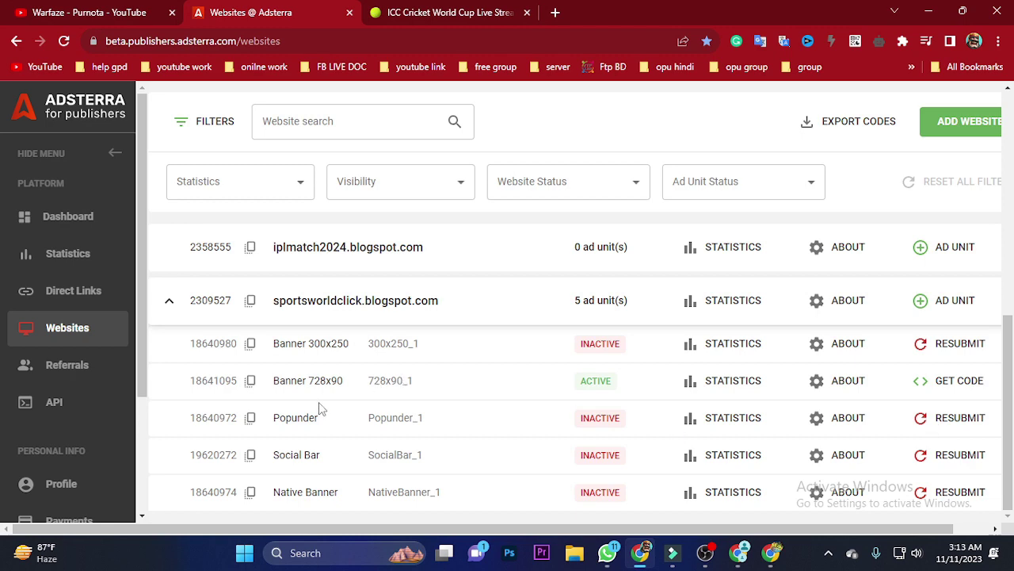
left_click(923, 385)
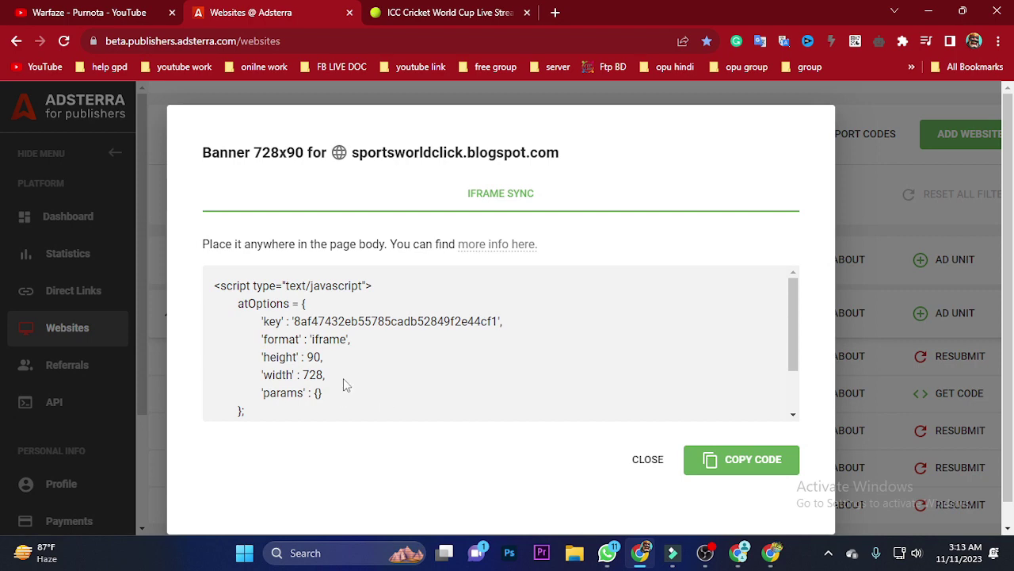
left_click(706, 459)
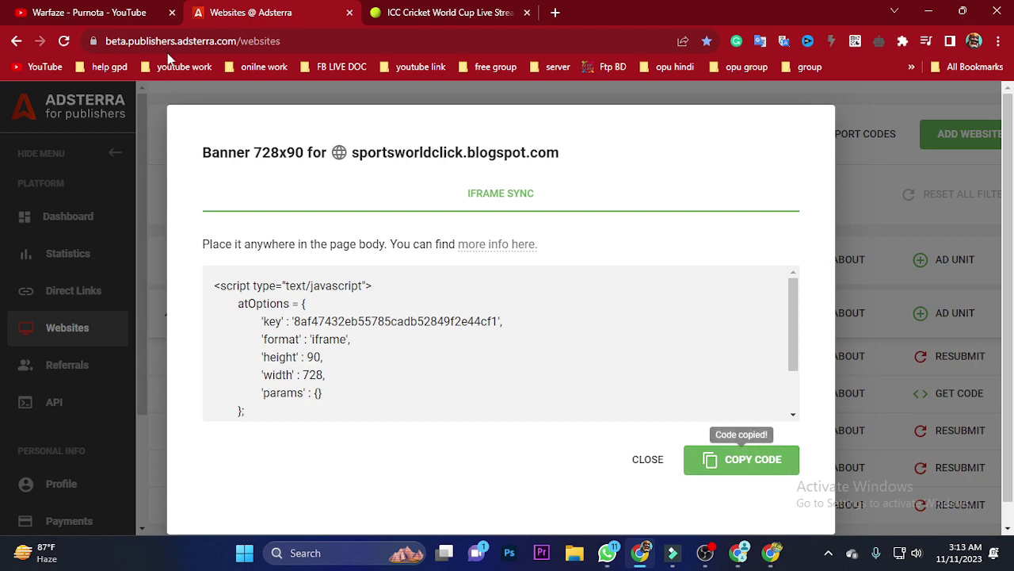
Return to the Blogger post and paste the banner code both above and below the existing HTML.
left_click(774, 554)
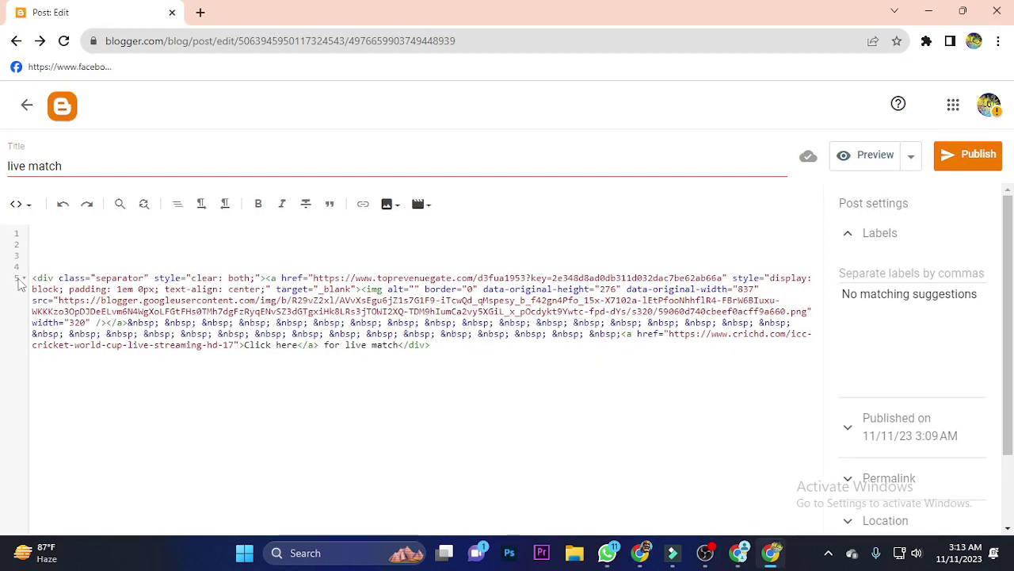
left_click(68, 230)
key("ctrl+v")
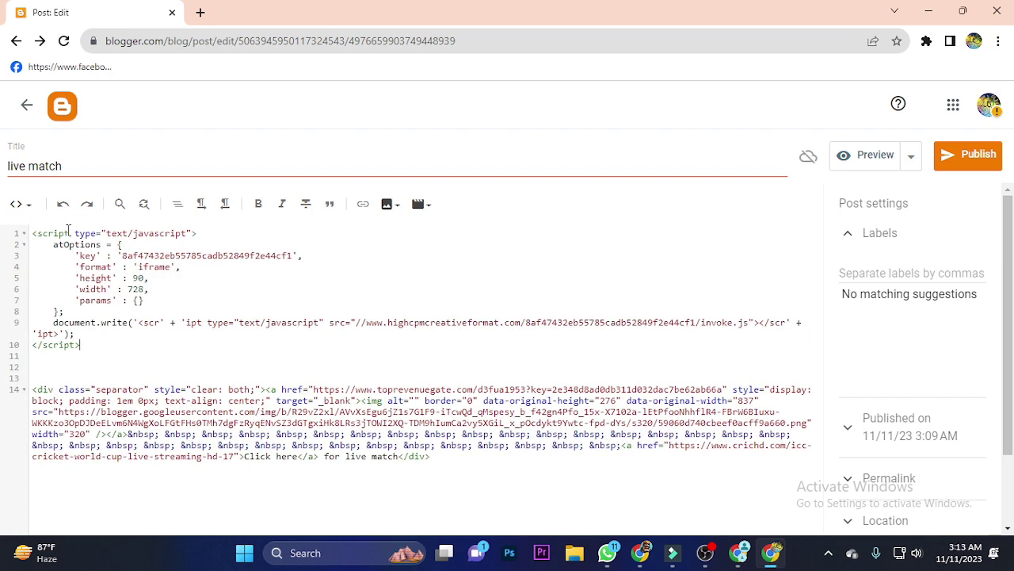
left_click(509, 471)
key("Return")
key("ctrl+v")
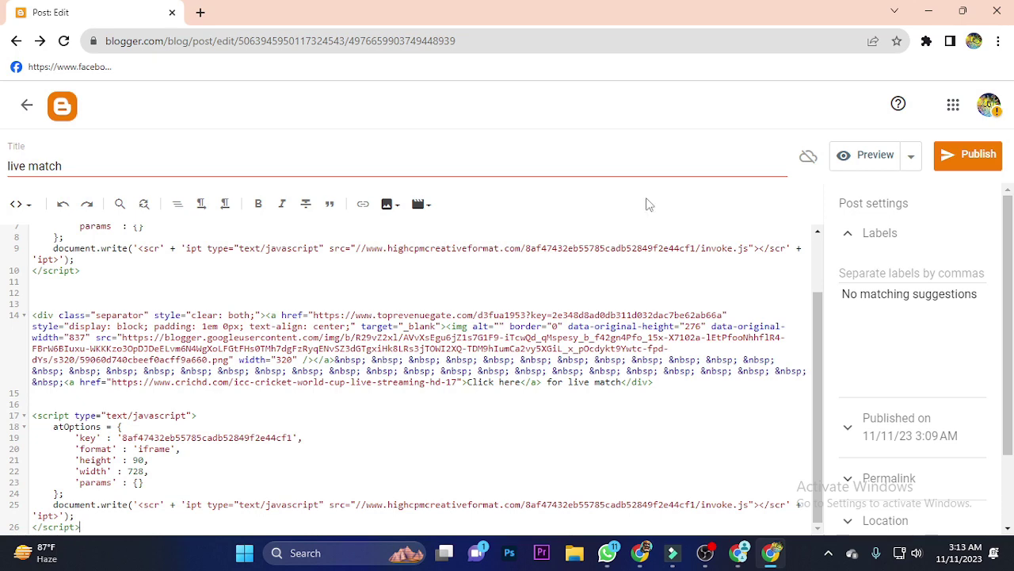
Publish the post to the blog and open the published "live match" page in the other browser window.
left_click(963, 156)
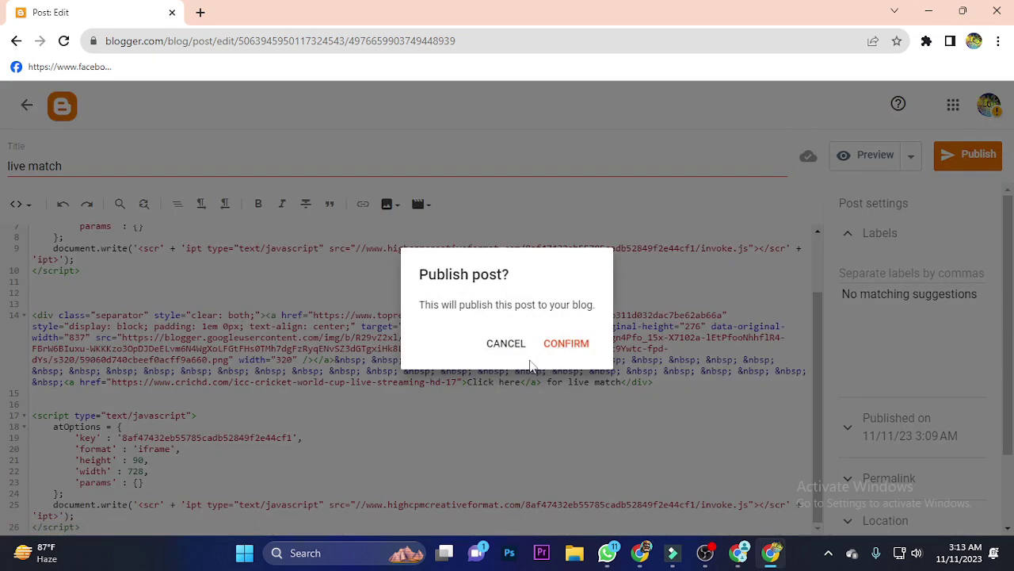
left_click(559, 342)
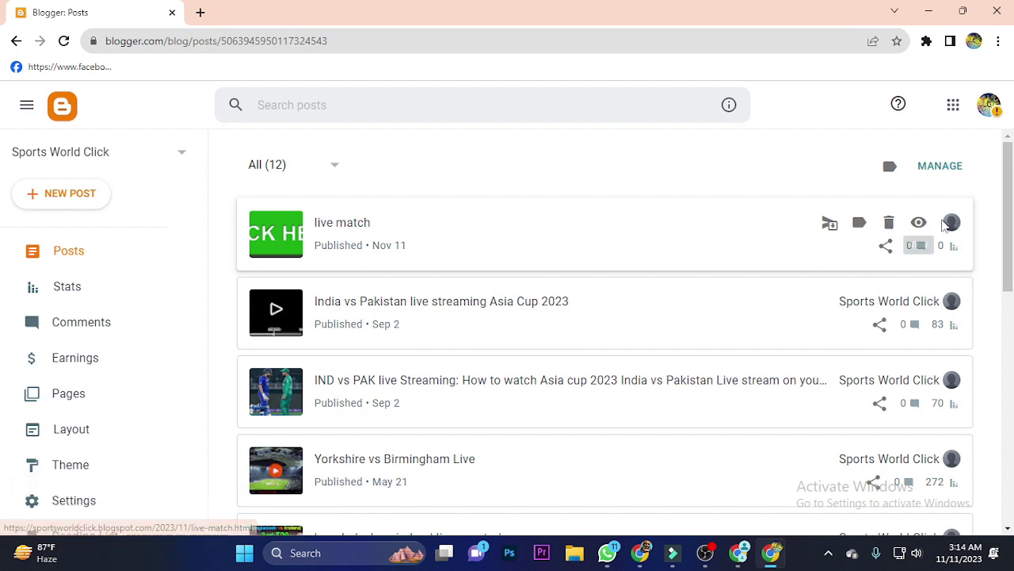
right_click(916, 222)
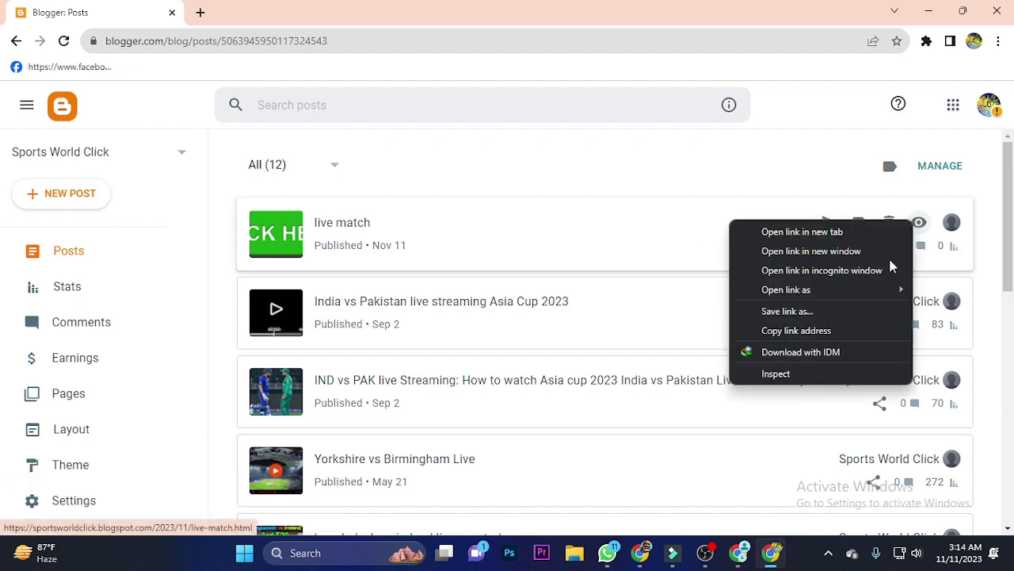
left_click(847, 231)
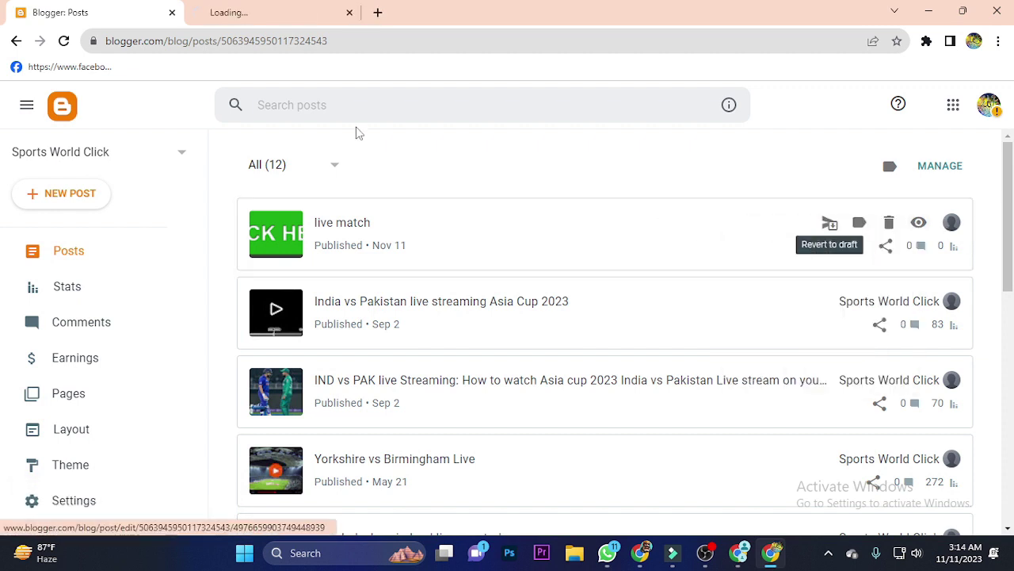
left_click_drag(273, 6, 653, 158)
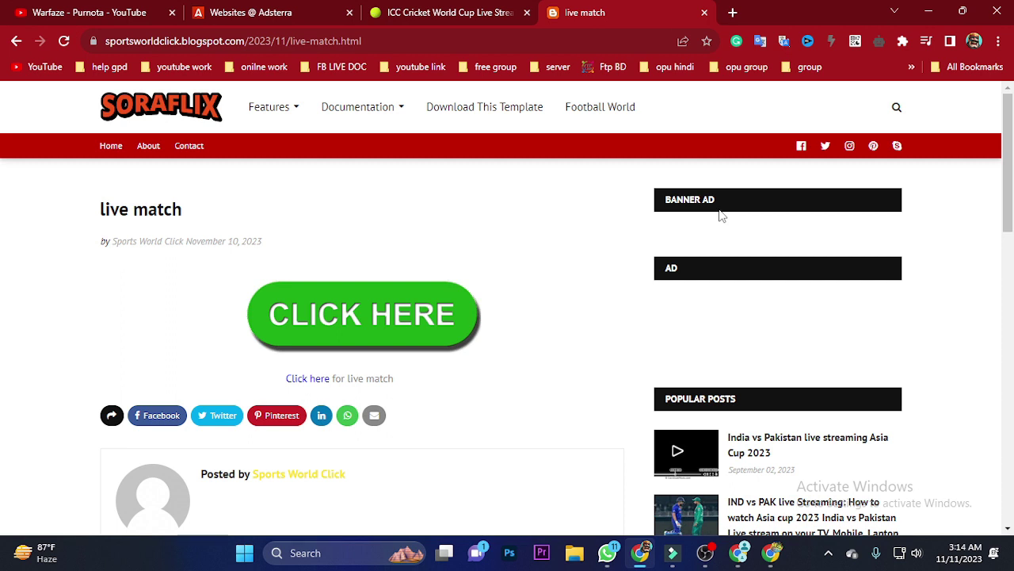
Test the CLICK HERE image and the "Click here" text link in the published live match post, closing the ad page that opens.
left_click(369, 307)
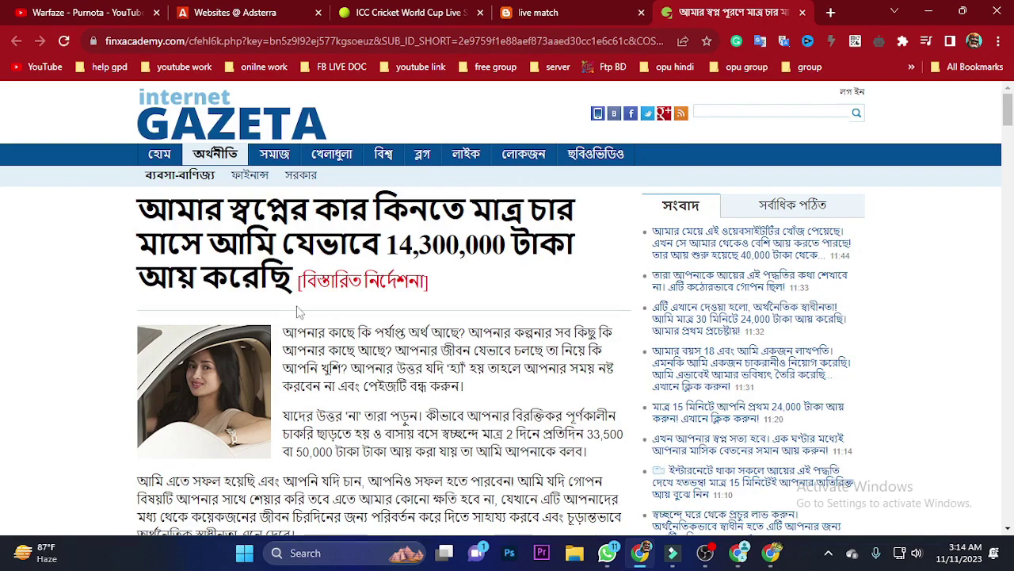
scroll(388, 303, "down", 3)
scroll(389, 304, "up", 2)
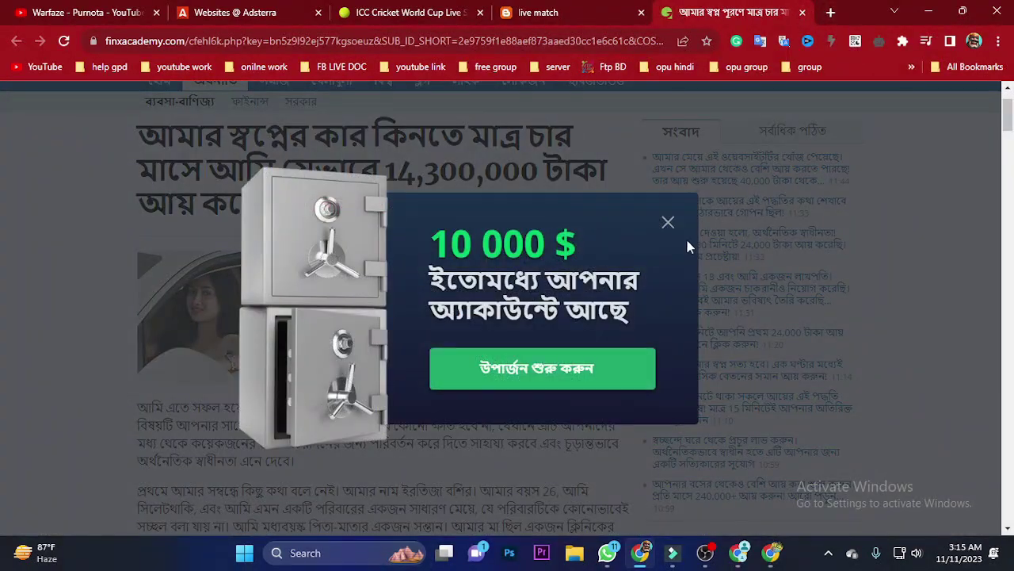
left_click(802, 12)
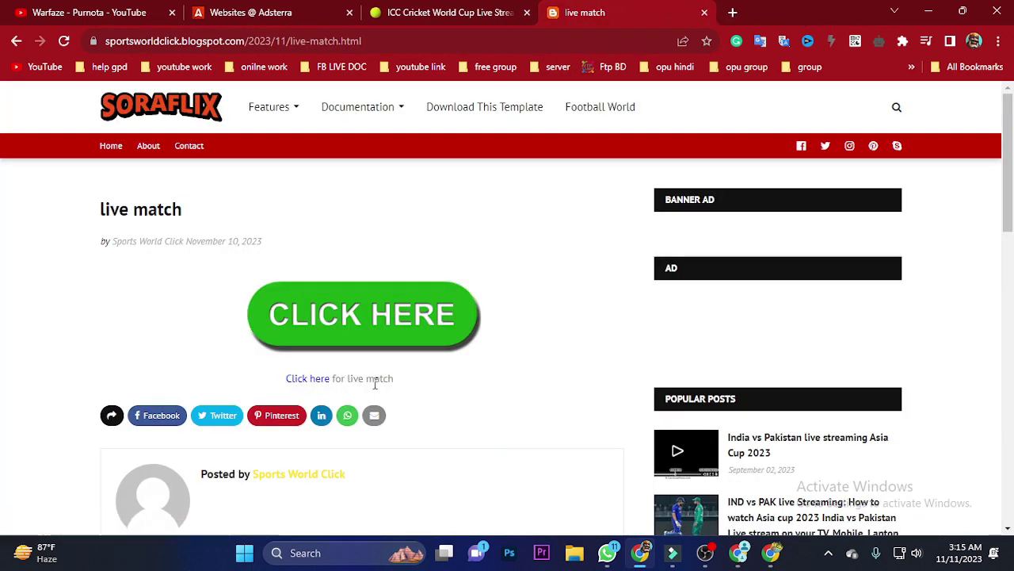
left_click(319, 384)
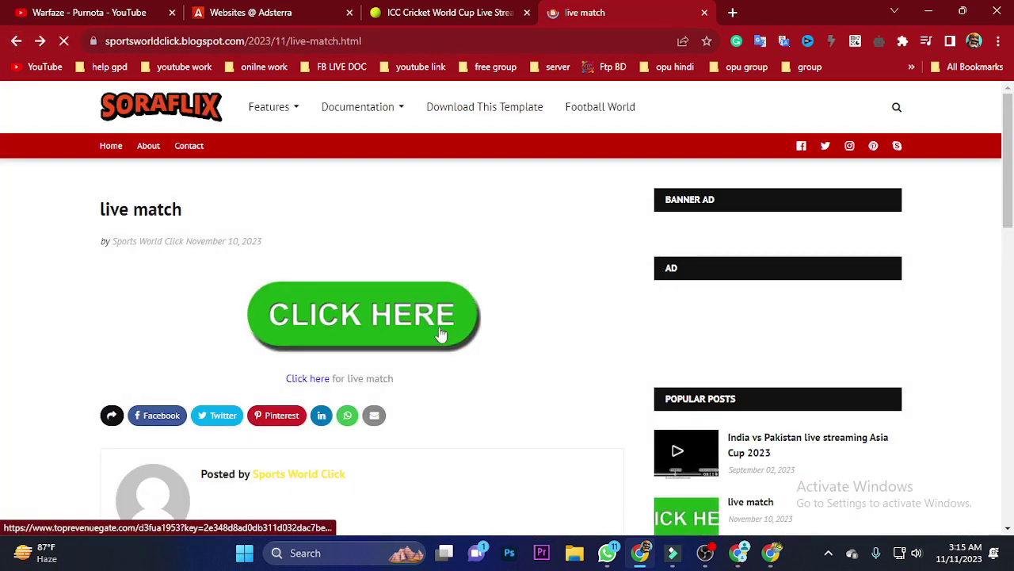
left_click(442, 334)
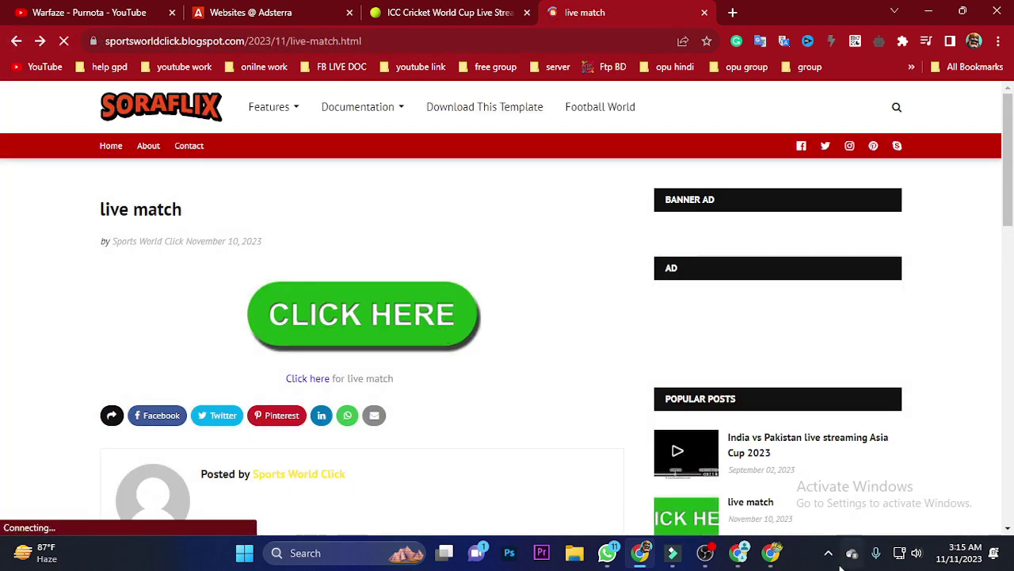
Copy the web address of the live match post and open the Bitly dashboard in a new browser tab.
mouse_move(768, 561)
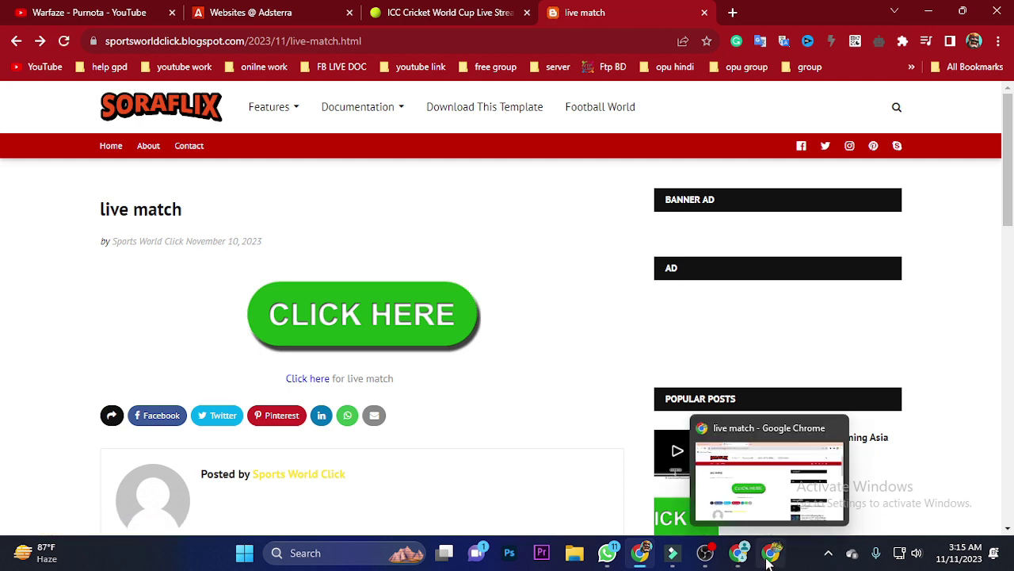
left_click(307, 46)
key("ctrl+c")
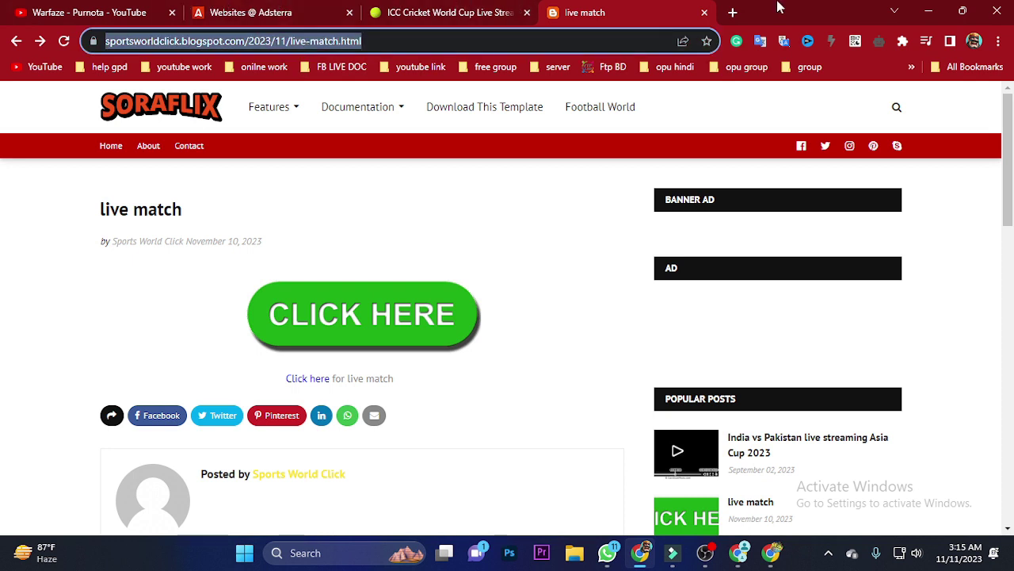
left_click(732, 12)
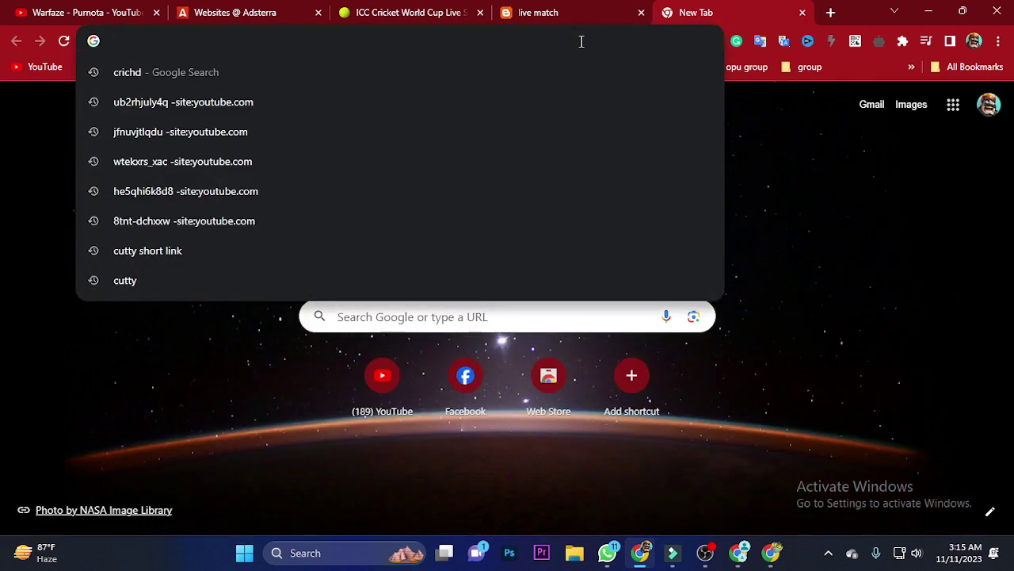
type("b")
key("Return")
Create a new Bitly short link with the copied live match address as its destination and copy the short link.
left_click(84, 155)
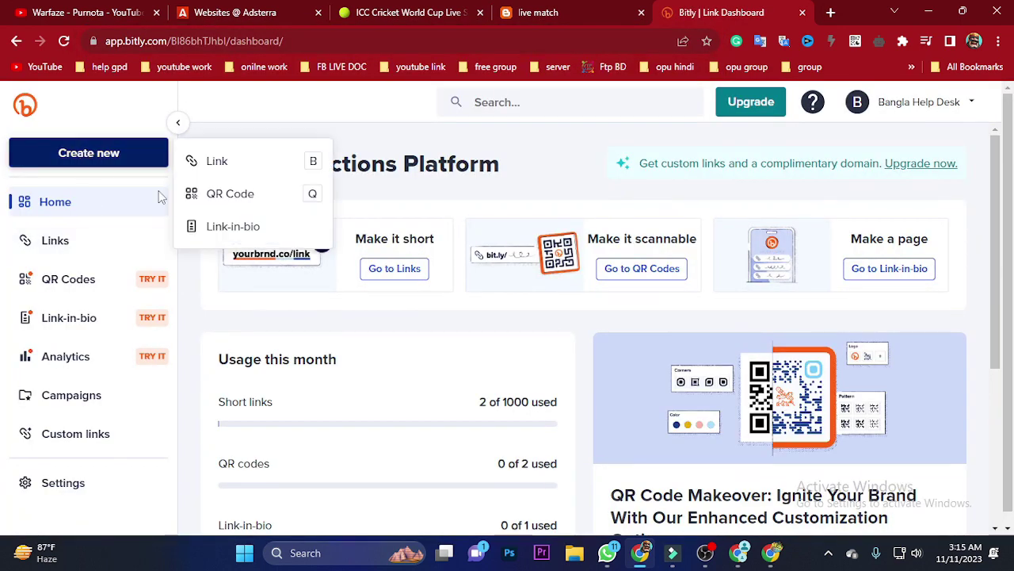
left_click(219, 161)
right_click(558, 266)
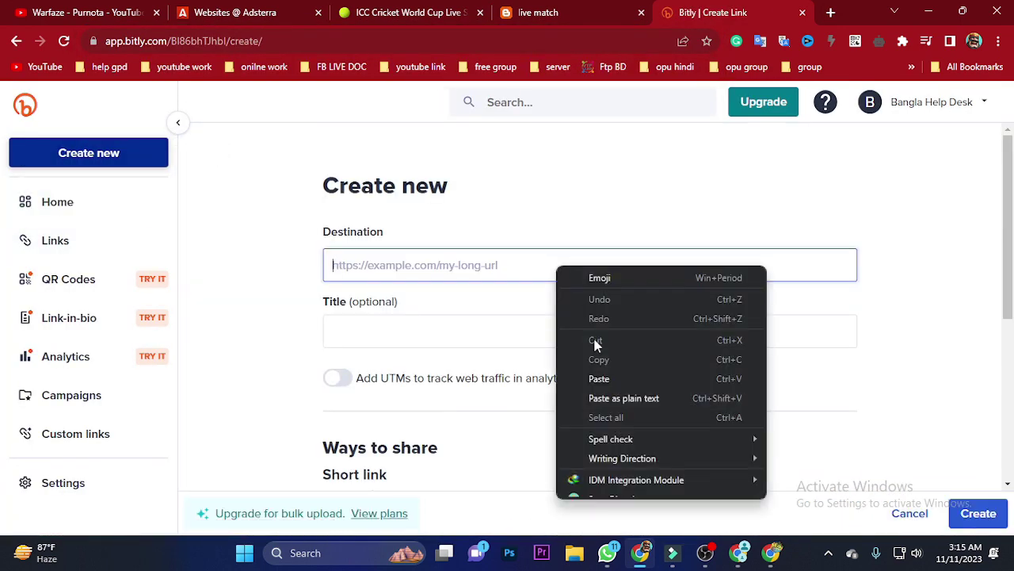
left_click(599, 379)
left_click(977, 513)
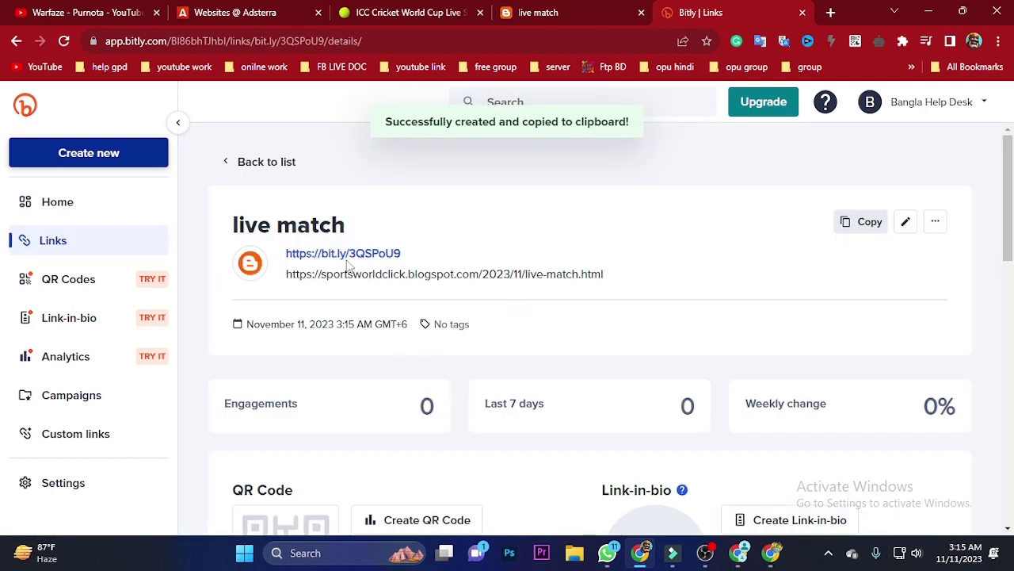
left_click(845, 223)
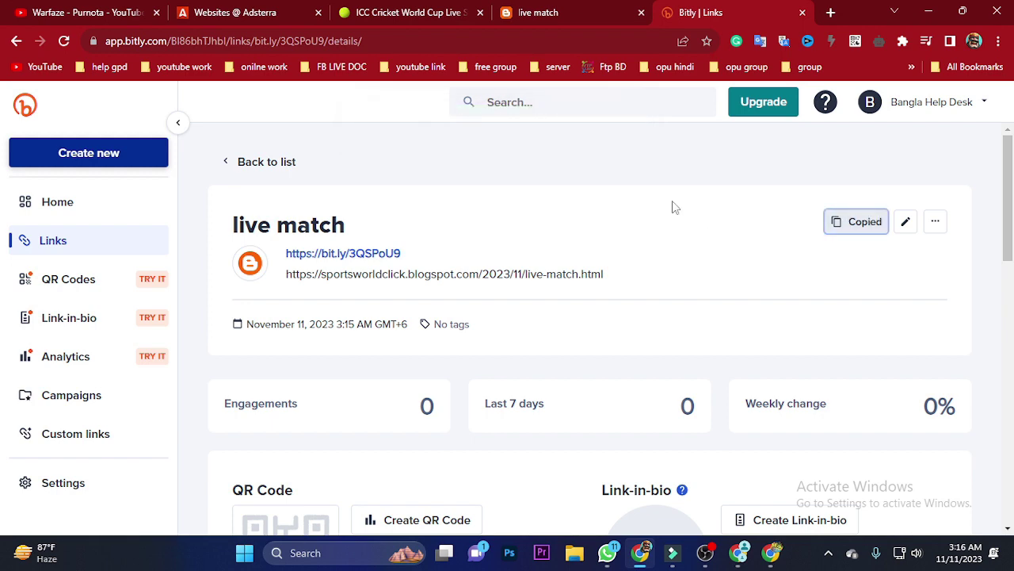
Switch to the Facebook Live Producer window and start a new featured link in the Interactivity prompts.
mouse_move(773, 564)
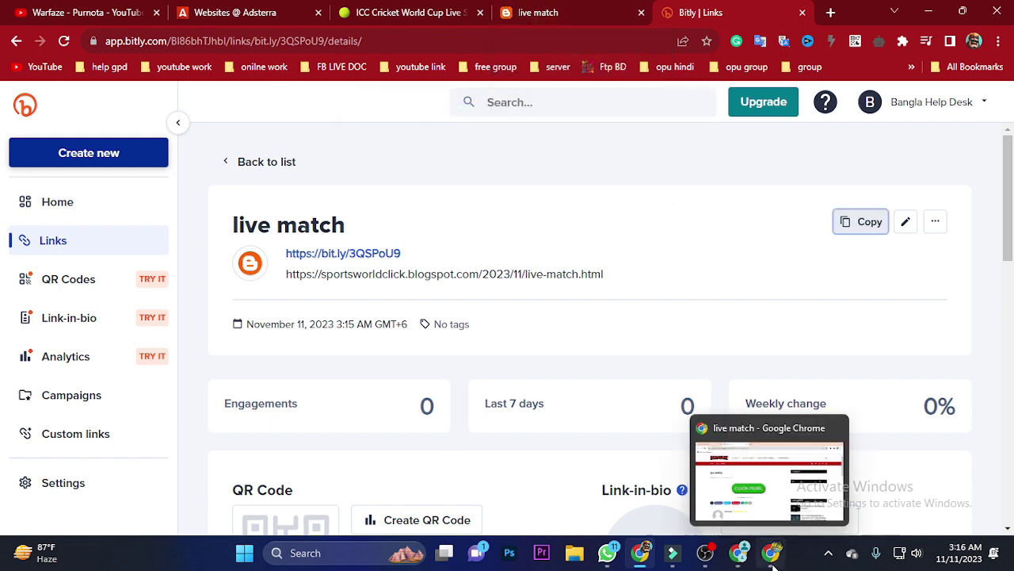
left_click(739, 552)
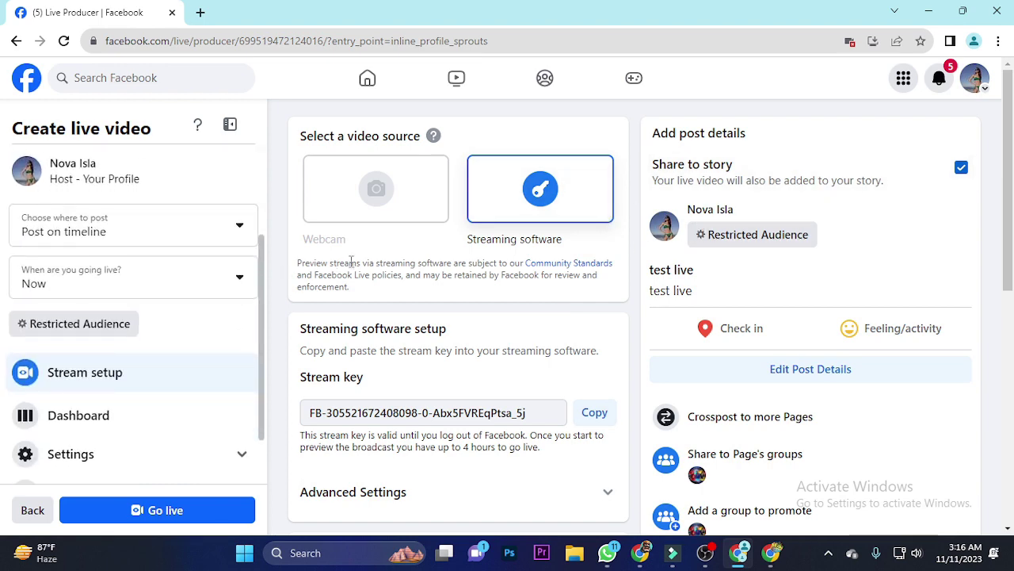
scroll(657, 234, "down", 1)
scroll(656, 235, "down", 5)
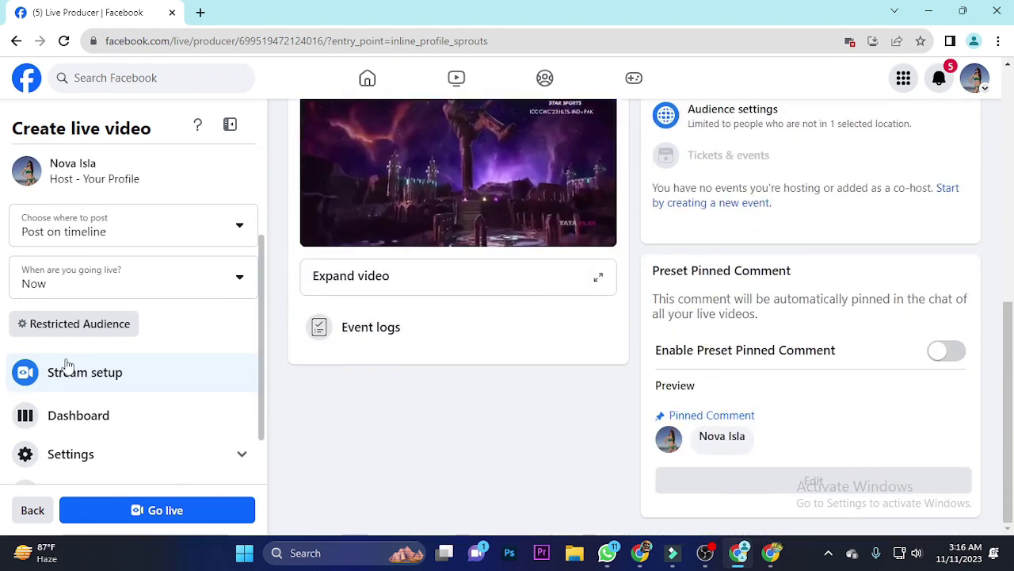
scroll(198, 384, "down", 1)
left_click(212, 428)
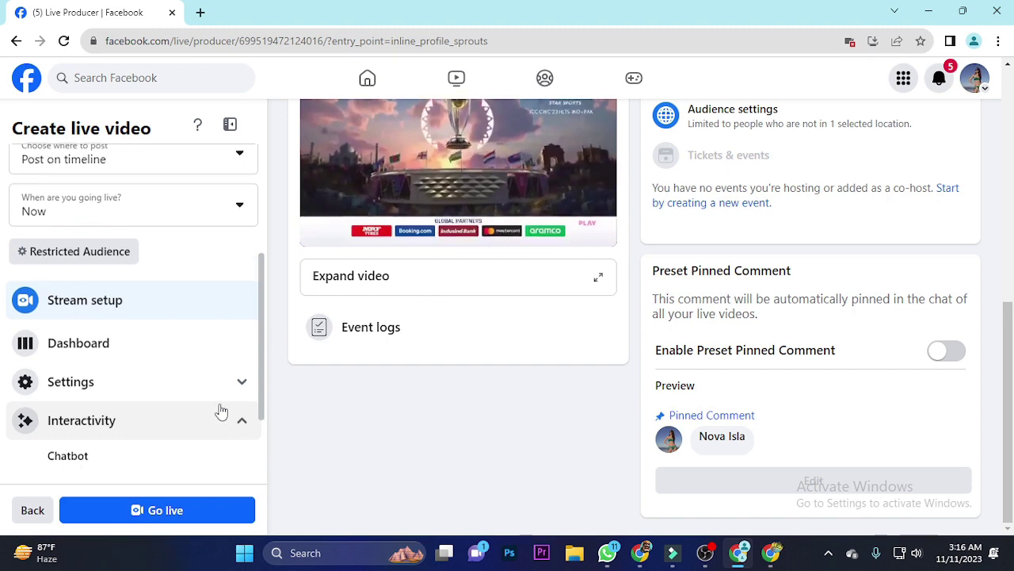
scroll(116, 418, "down", 2)
left_click(116, 420)
left_click(474, 277)
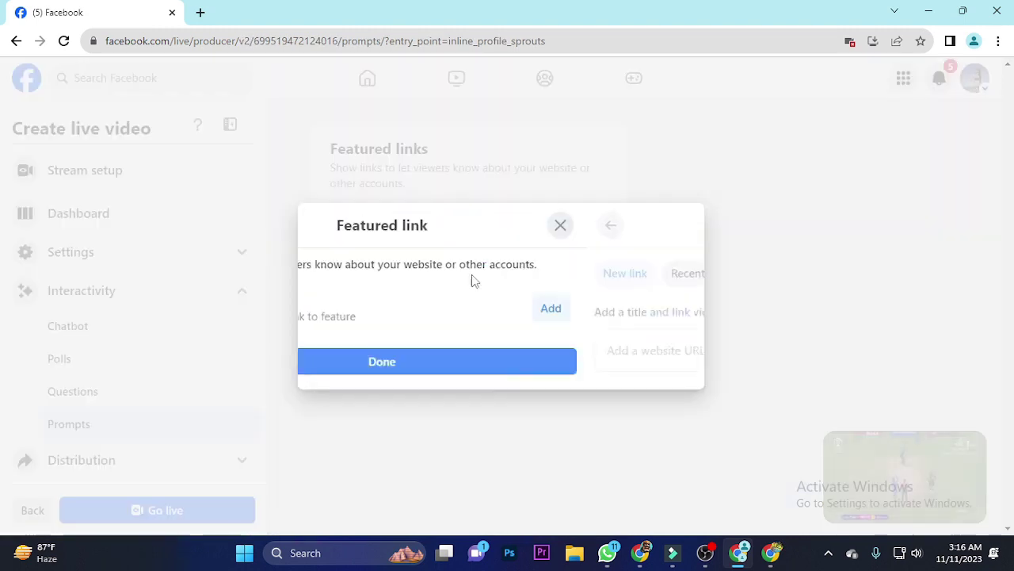
right_click(398, 250)
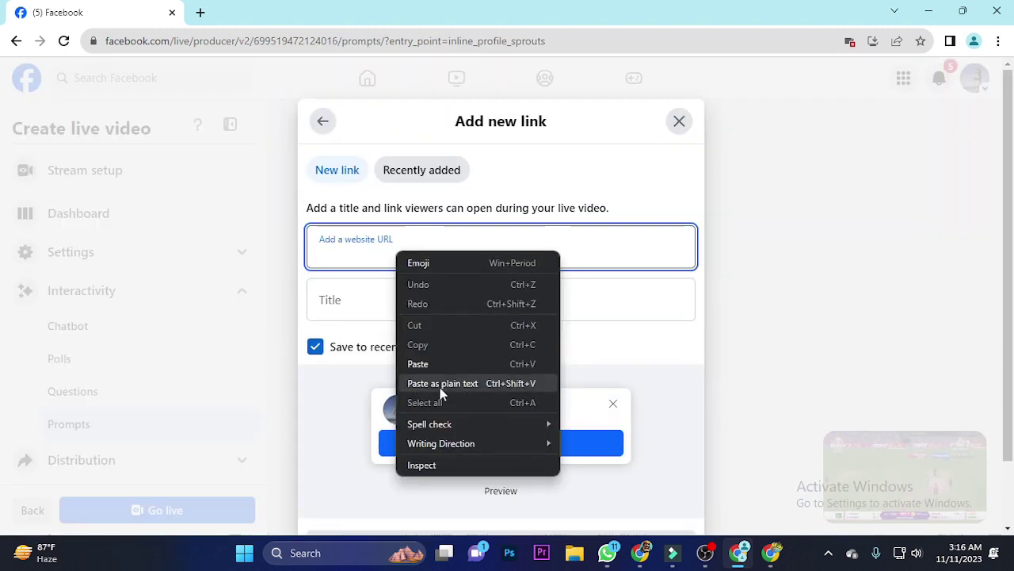
left_click(420, 363)
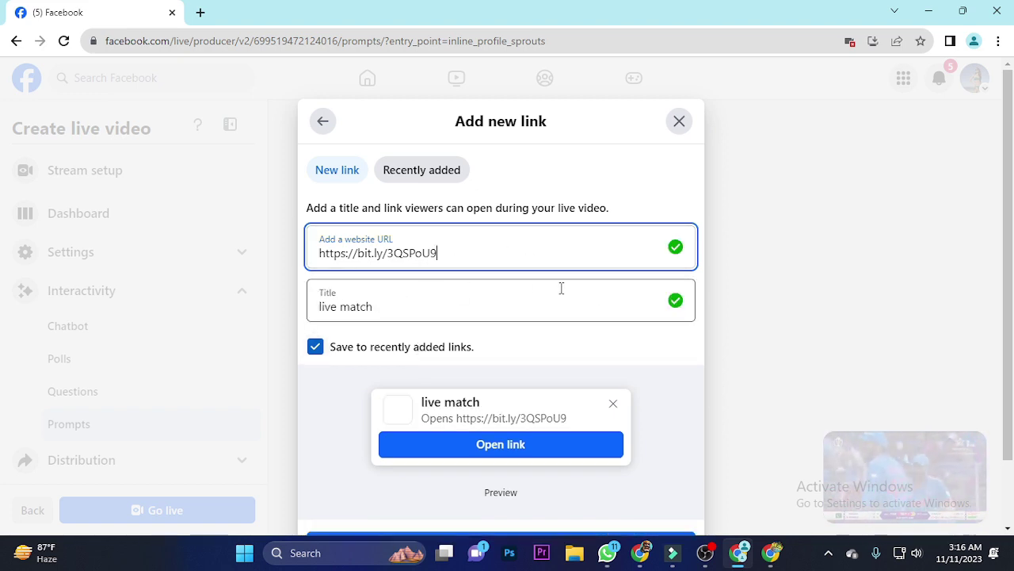
scroll(410, 277, "down", 1)
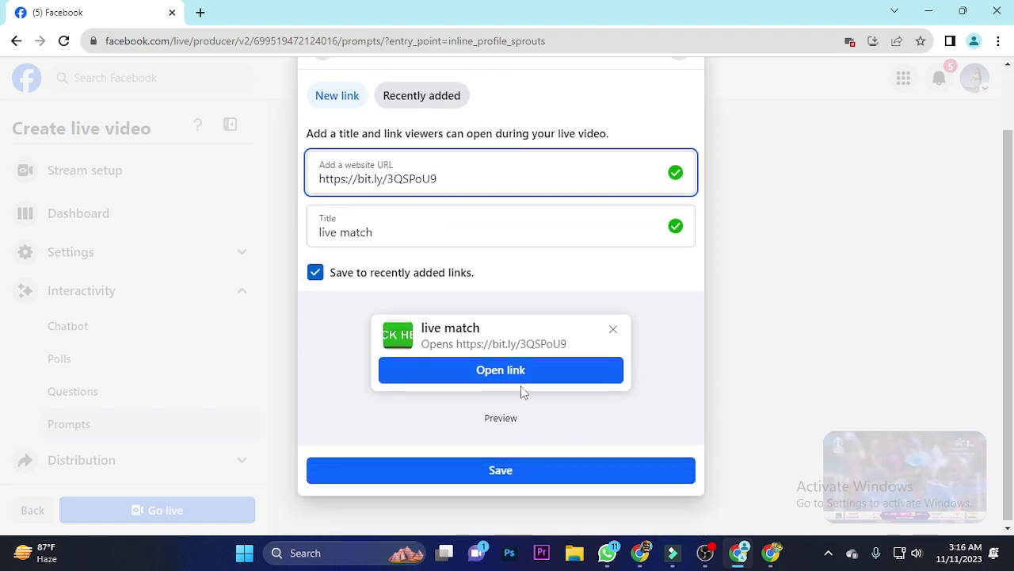
left_click(504, 470)
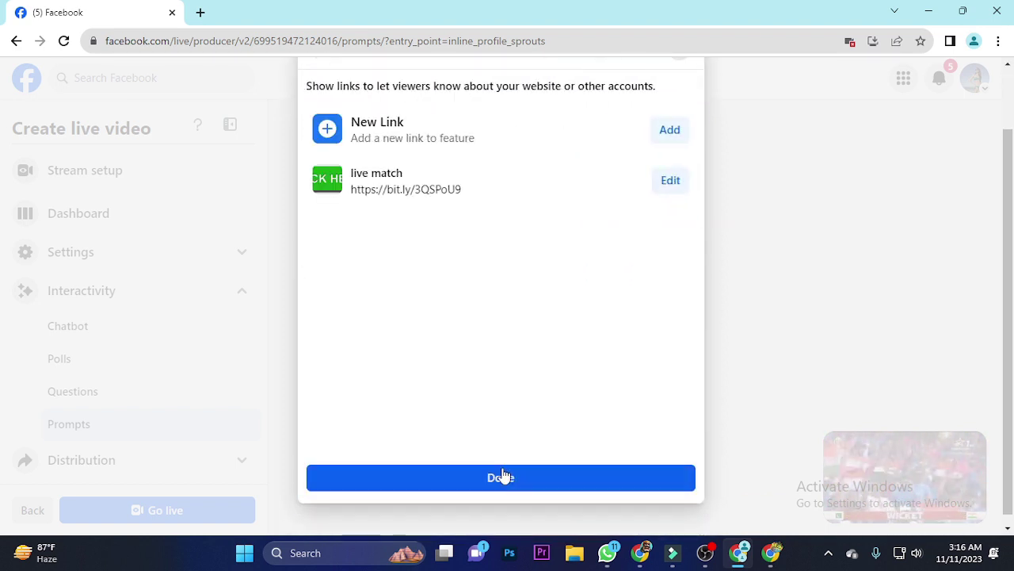
left_click(501, 478)
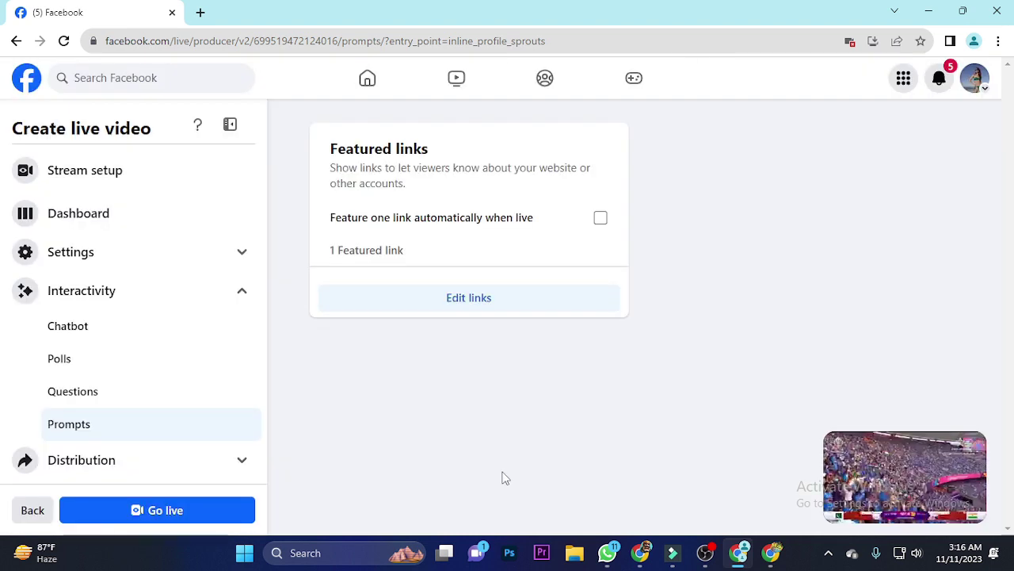
left_click(601, 221)
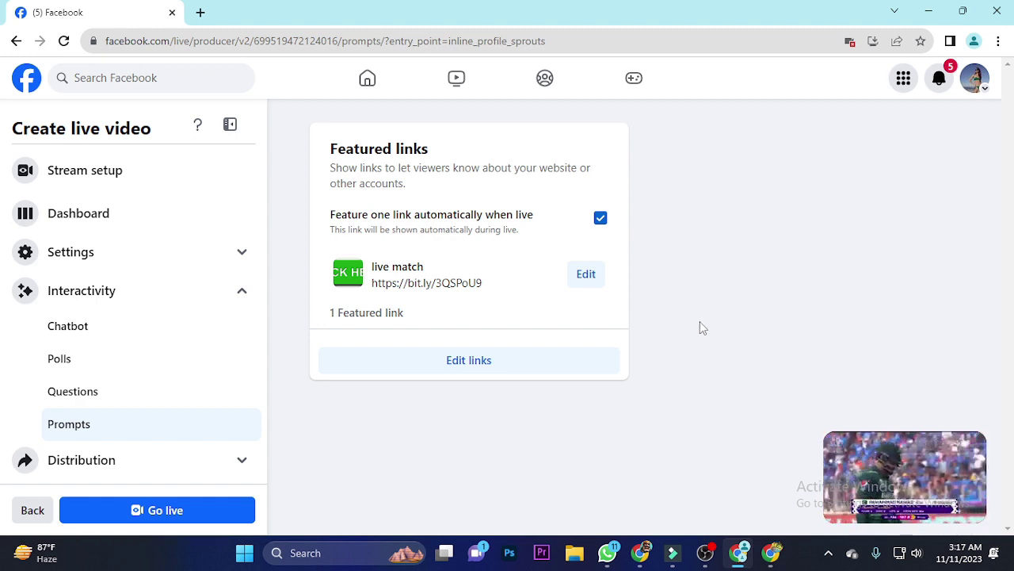
Reopen the featured links for editing and view the blank form for adding another website URL and title.
left_click(465, 361)
left_click(349, 204)
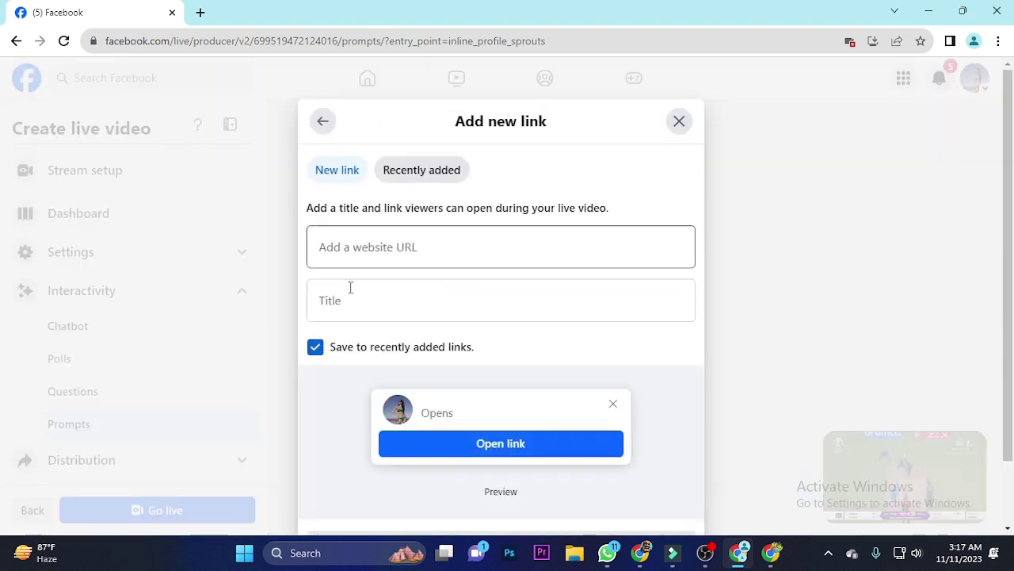
left_click(358, 242)
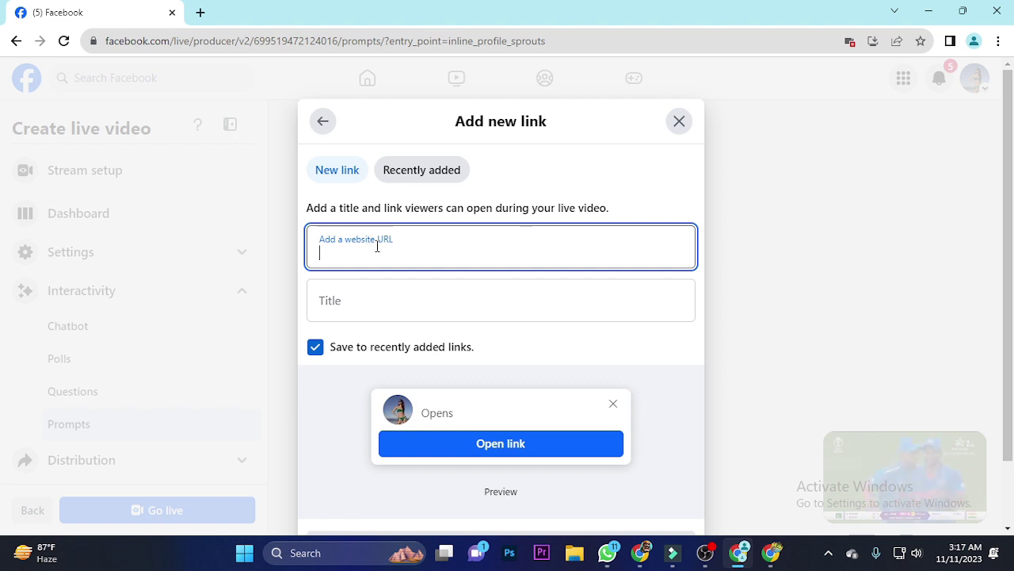
scroll(403, 294, "down", 1)
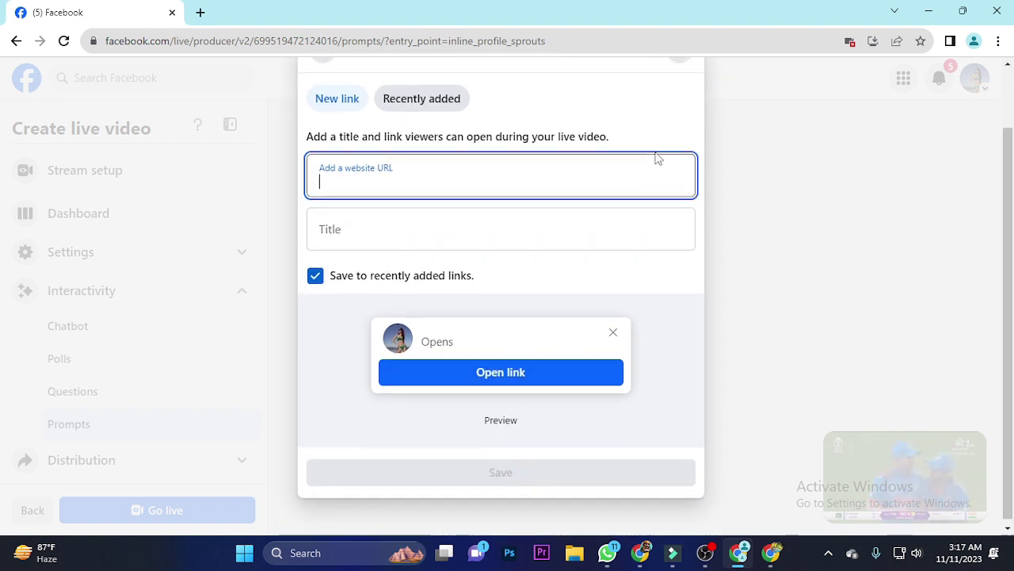
scroll(658, 157, "up", 1)
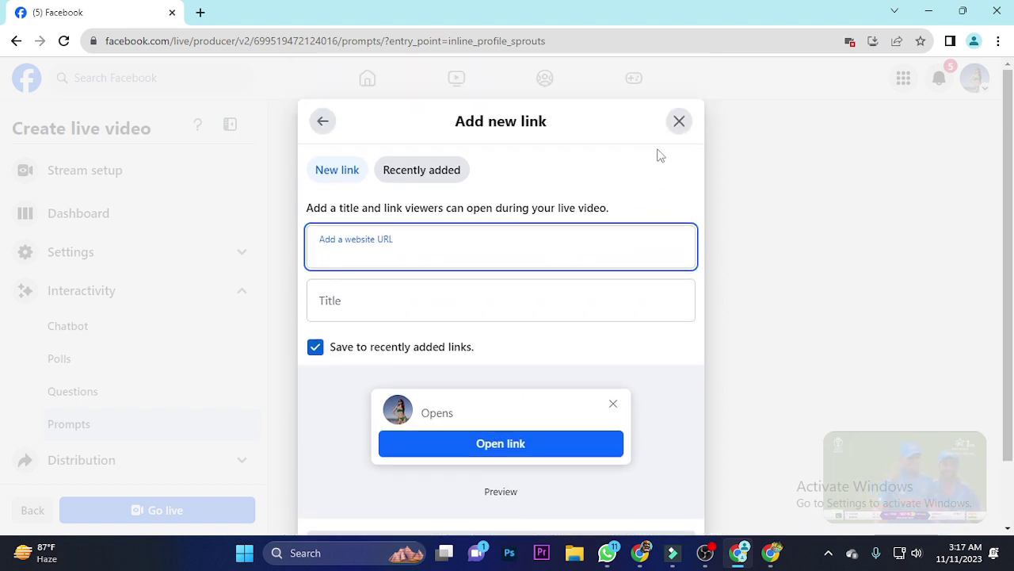